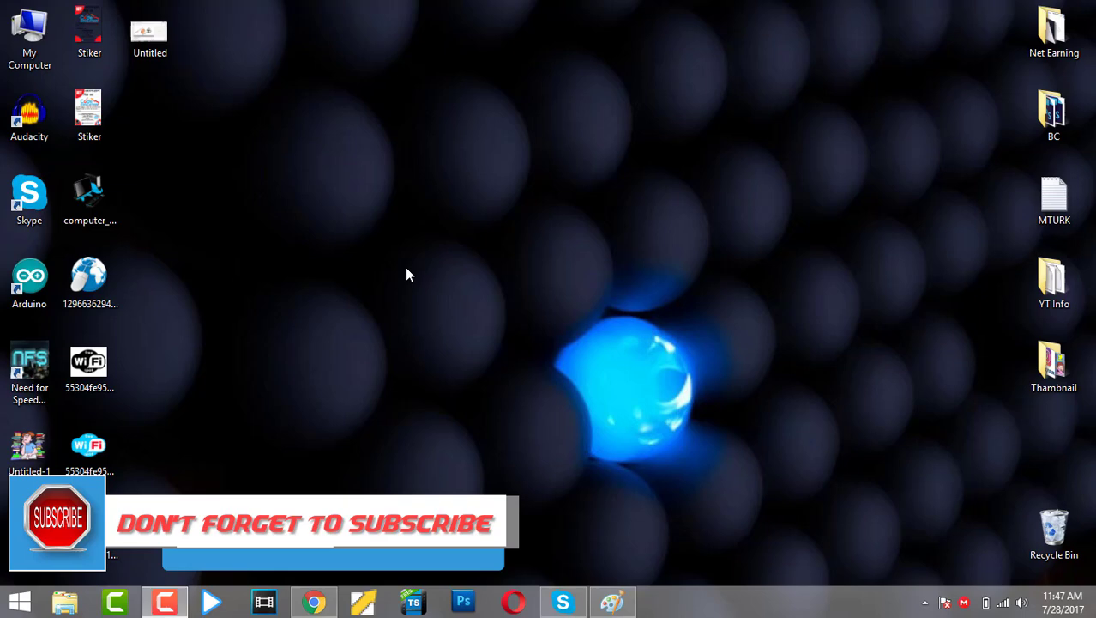
# Refresh the desktop three times from its right-click menu
pyautogui.rightClick(273, 114)
pyautogui.moveTo(296, 144)
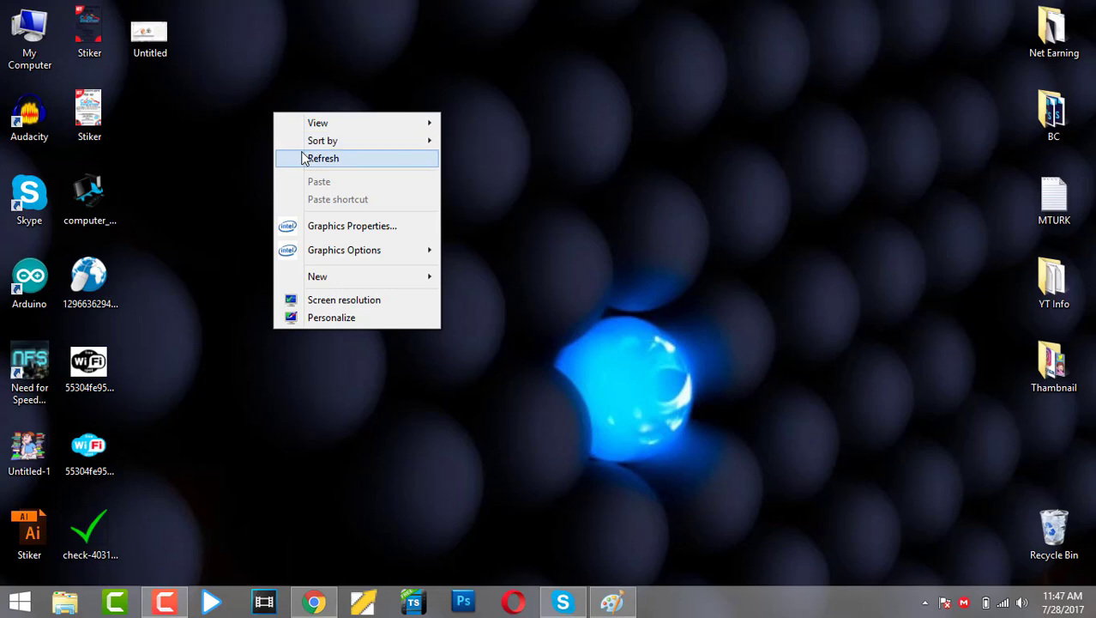
pyautogui.click(323, 159)
pyautogui.rightClick(301, 152)
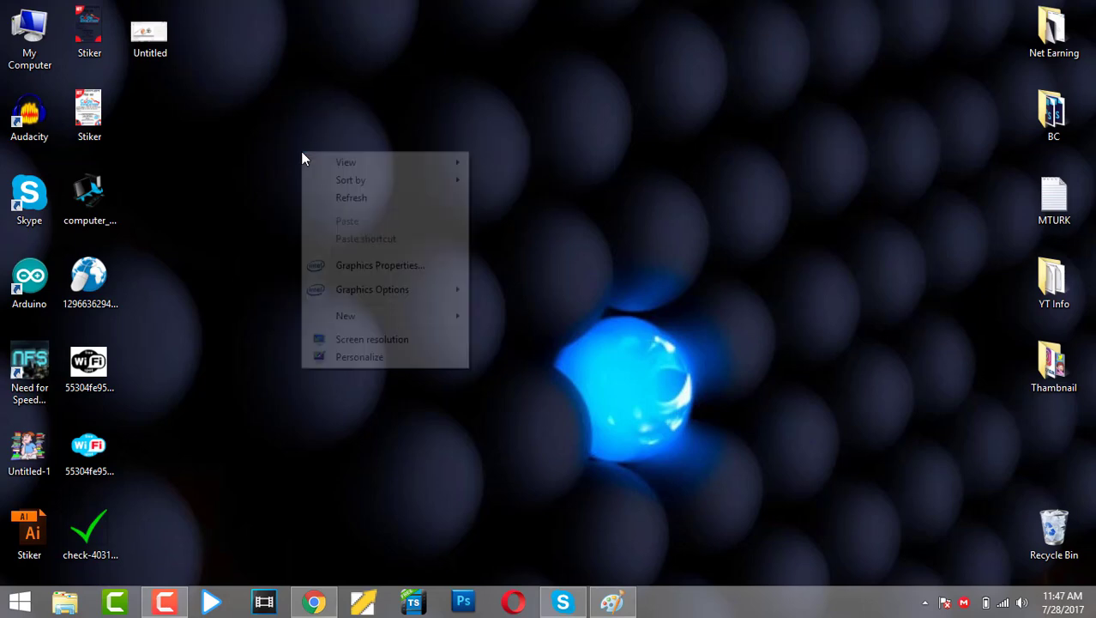
pyautogui.click(329, 201)
pyautogui.rightClick(338, 178)
pyautogui.click(368, 226)
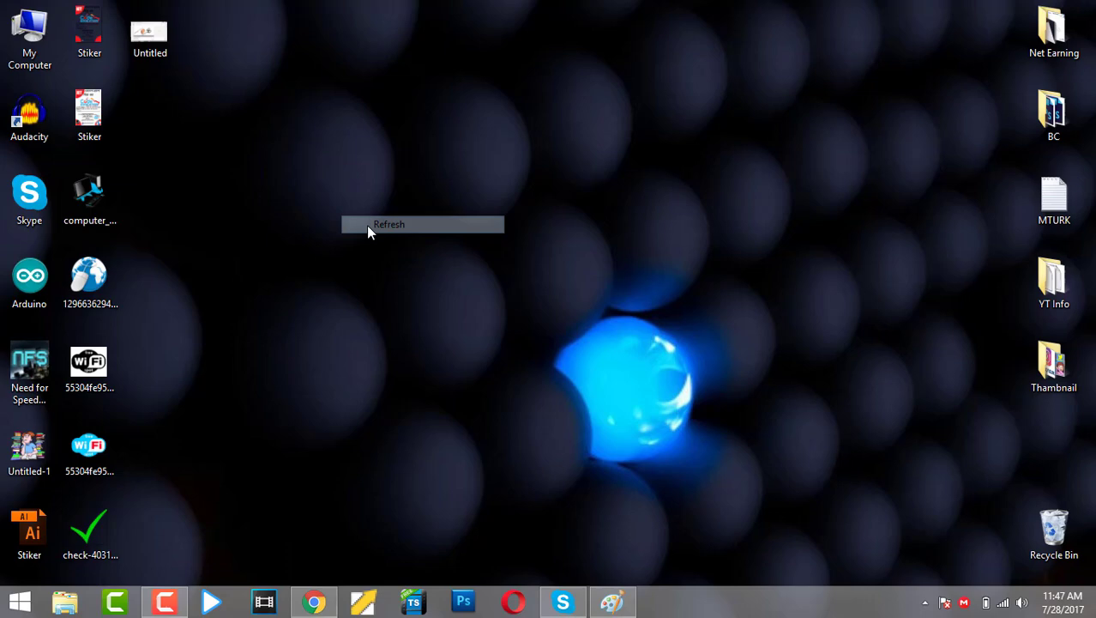
# Launch Chrome, load Mechanical Turk from the Mturk bookmarks, and review the worker dashboard
pyautogui.click(310, 603)
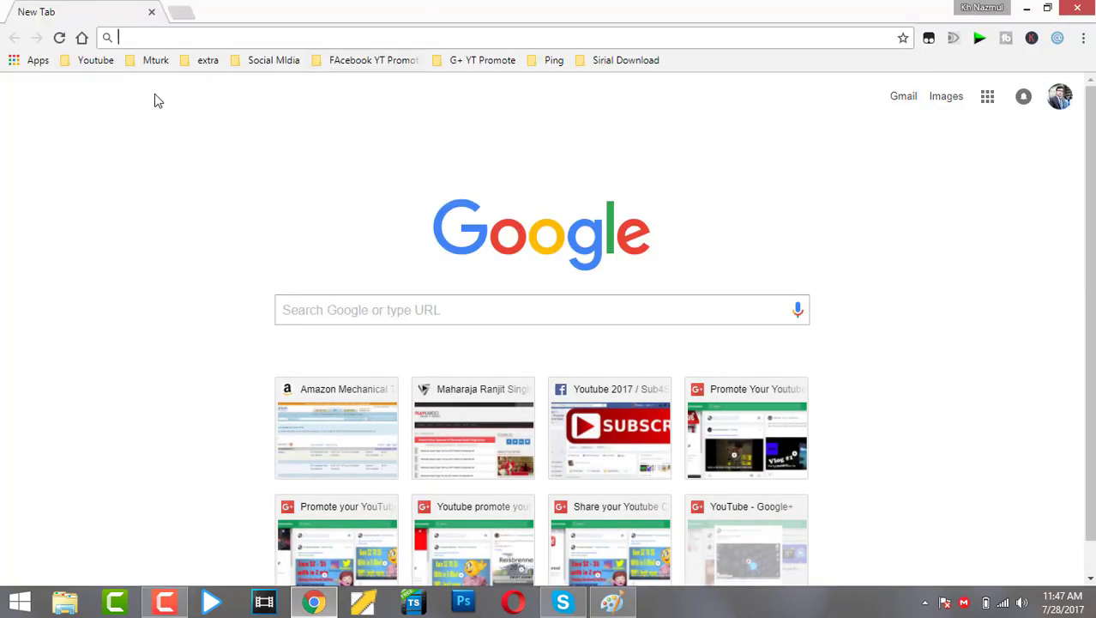
pyautogui.click(152, 64)
pyautogui.click(181, 82)
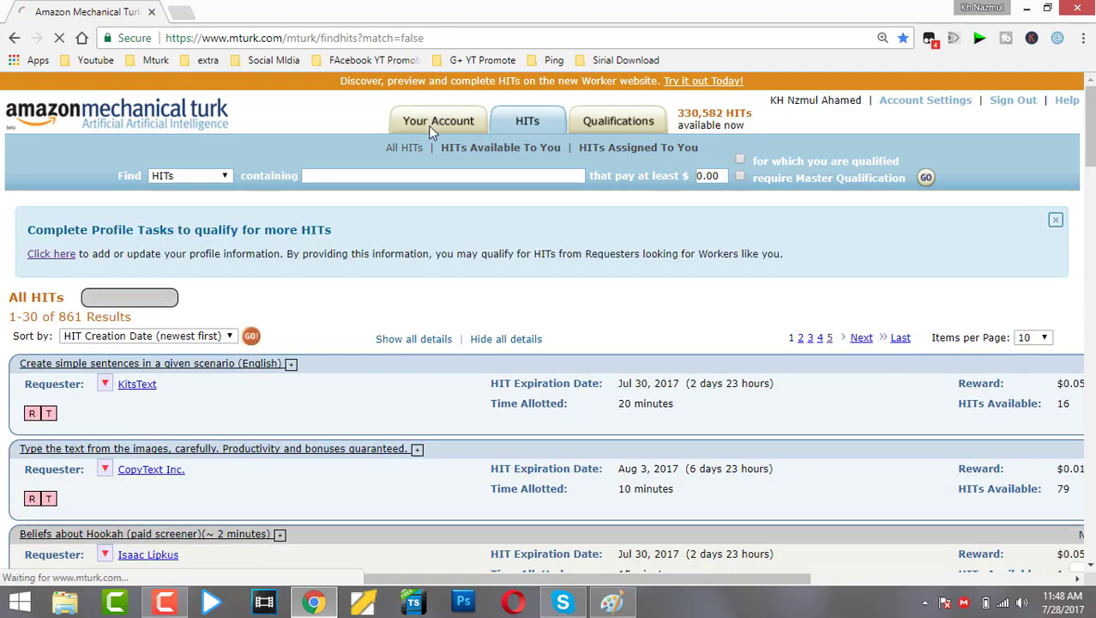
pyautogui.click(432, 126)
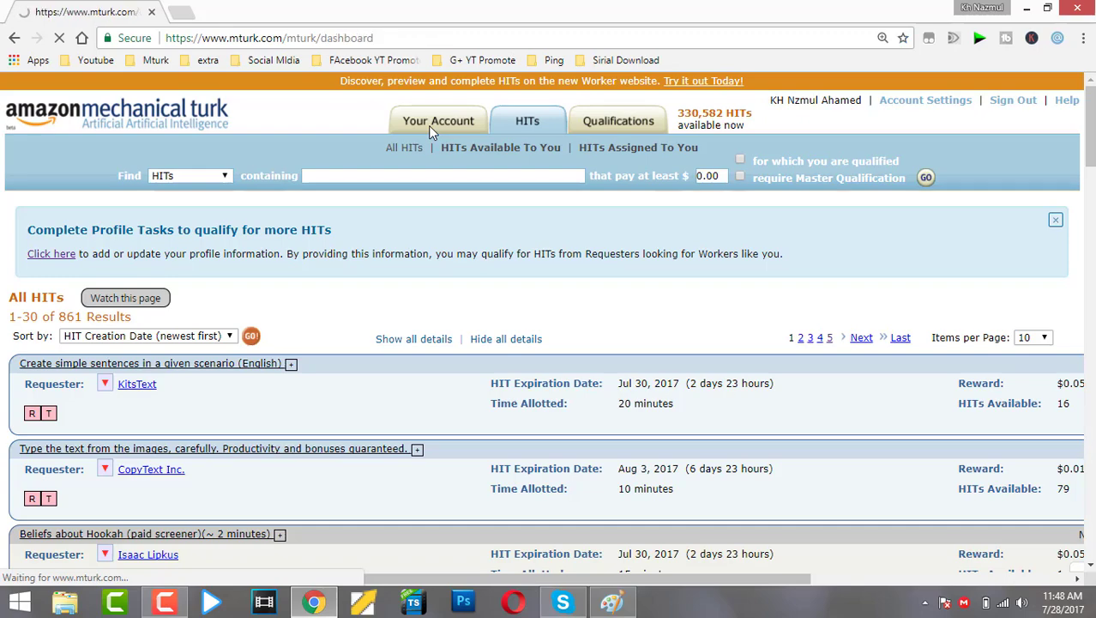
pyautogui.scroll(-2, 548, 296)
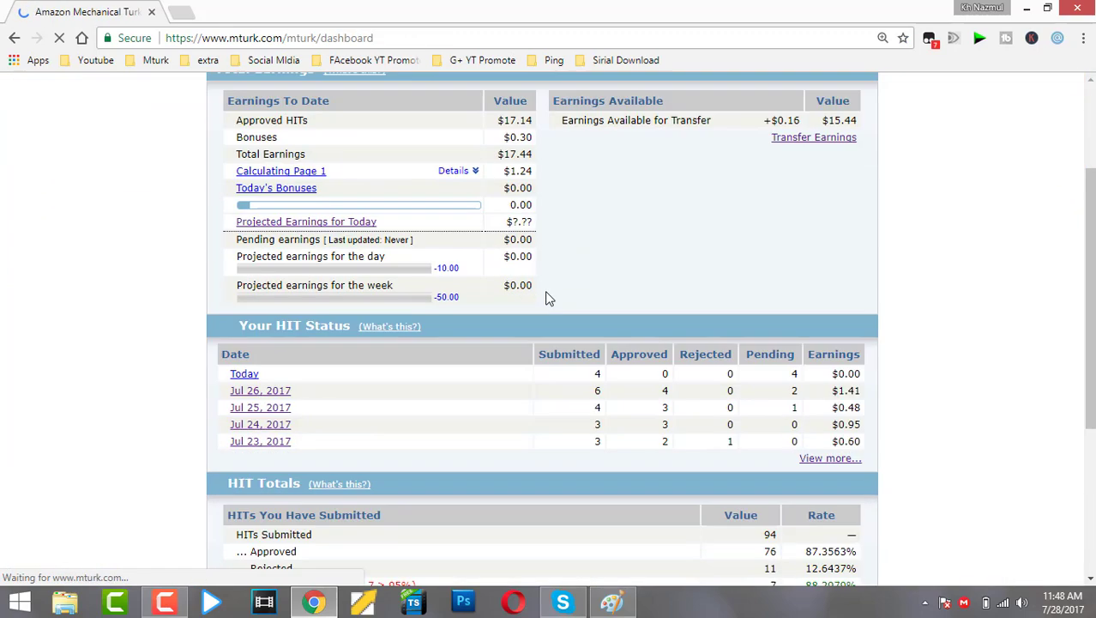
pyautogui.scroll(1, 97, 152)
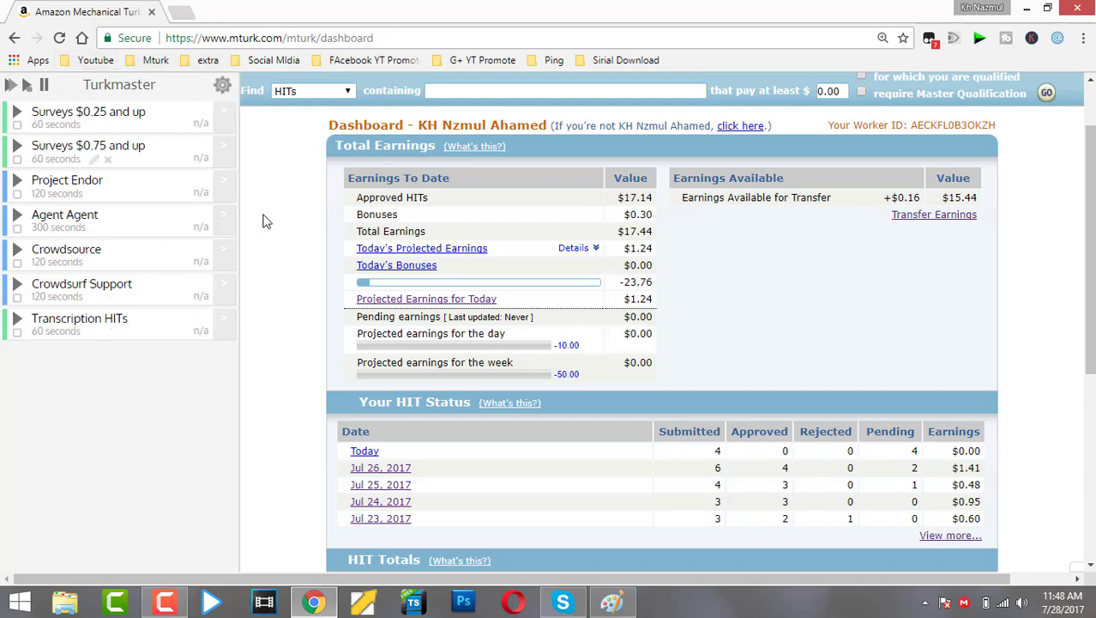
pyautogui.scroll(1, 631, 347)
pyautogui.scroll(-5, 548, 385)
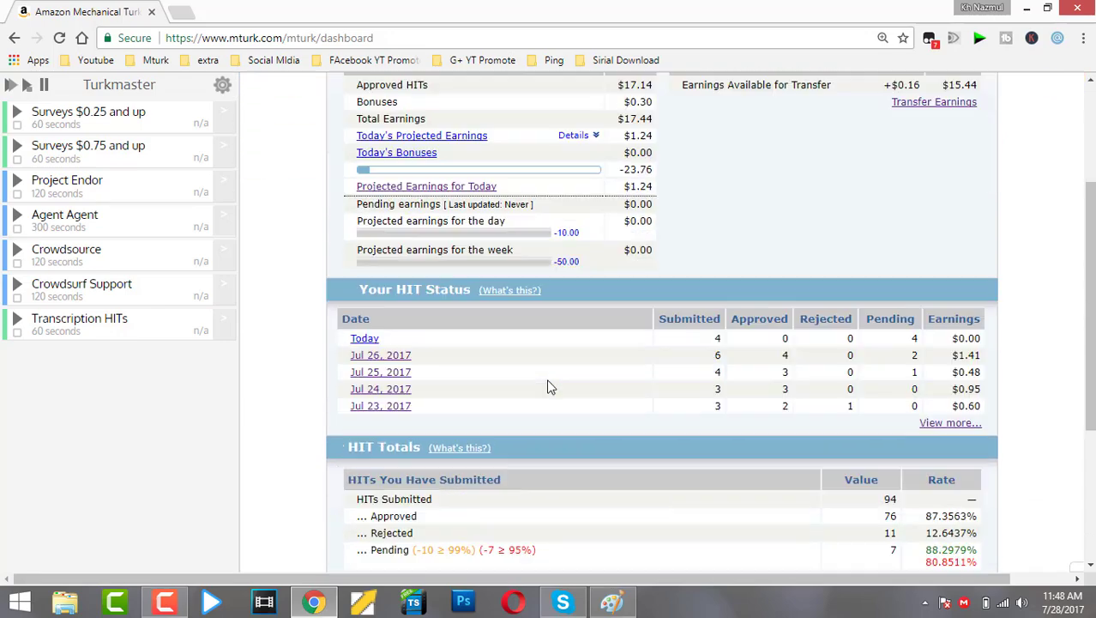
pyautogui.scroll(2, 544, 390)
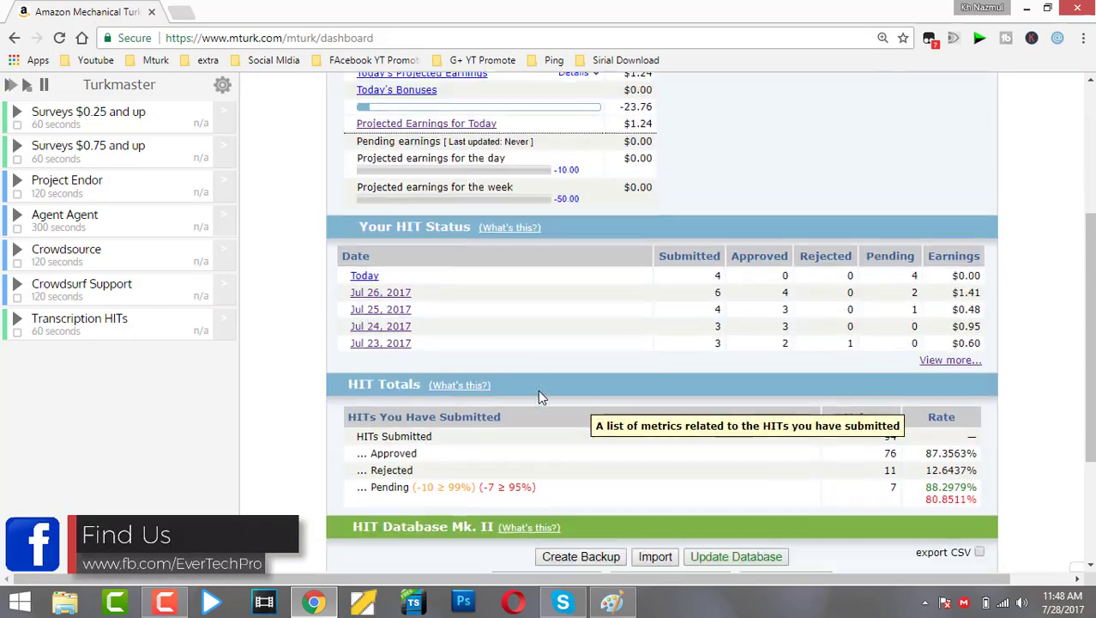
pyautogui.scroll(-2, 538, 390)
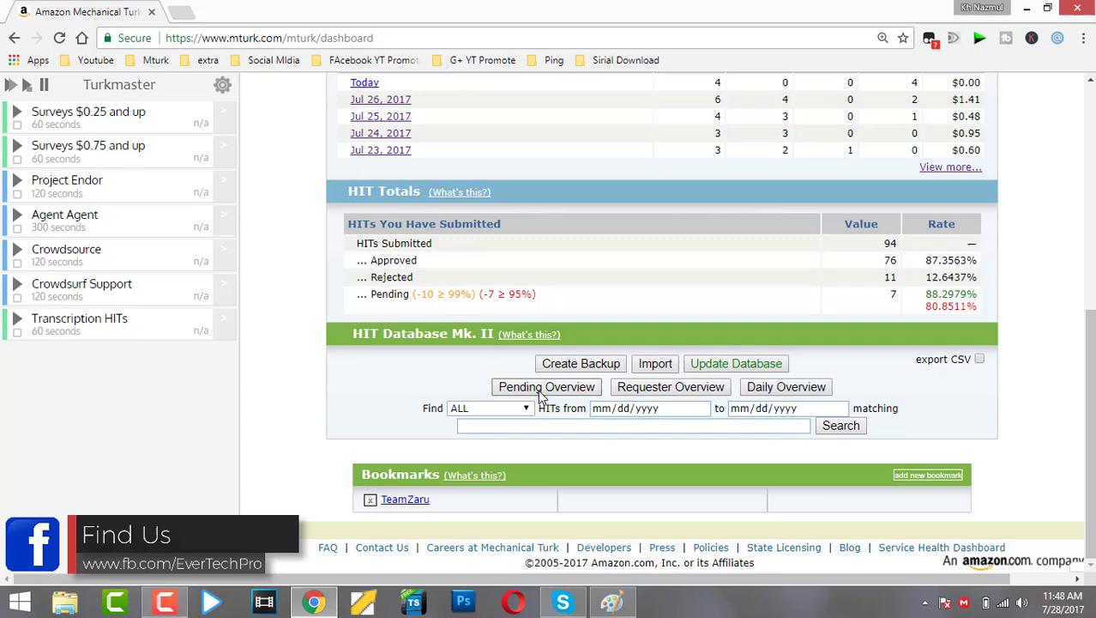
pyautogui.scroll(6, 541, 393)
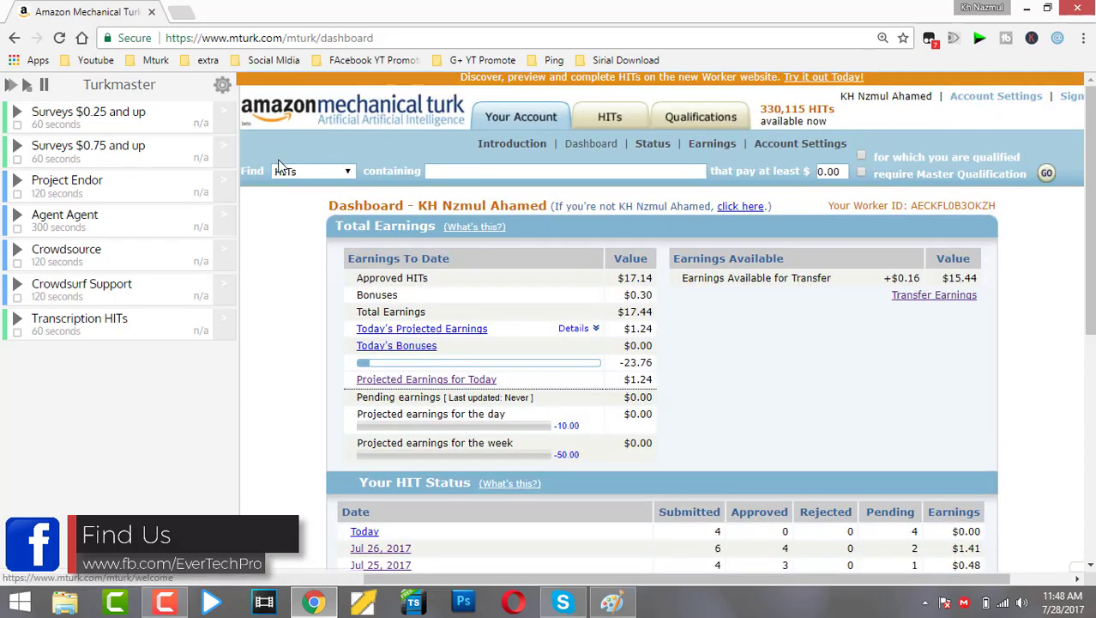
# Select the Turkmaster title text in the sidebar panel
pyautogui.doubleClick(103, 86)
pyautogui.click(160, 93)
pyautogui.moveTo(160, 91); pyautogui.dragTo(84, 86)
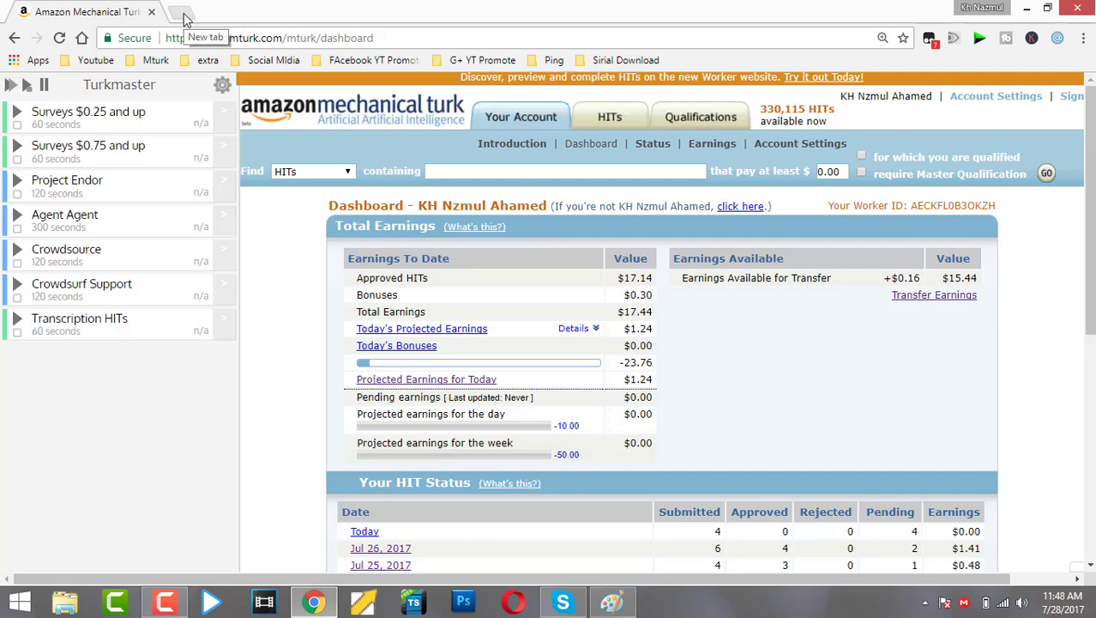
# Add a blank browser tab, then show Mechanical Turk's All HITs list
pyautogui.click(181, 14)
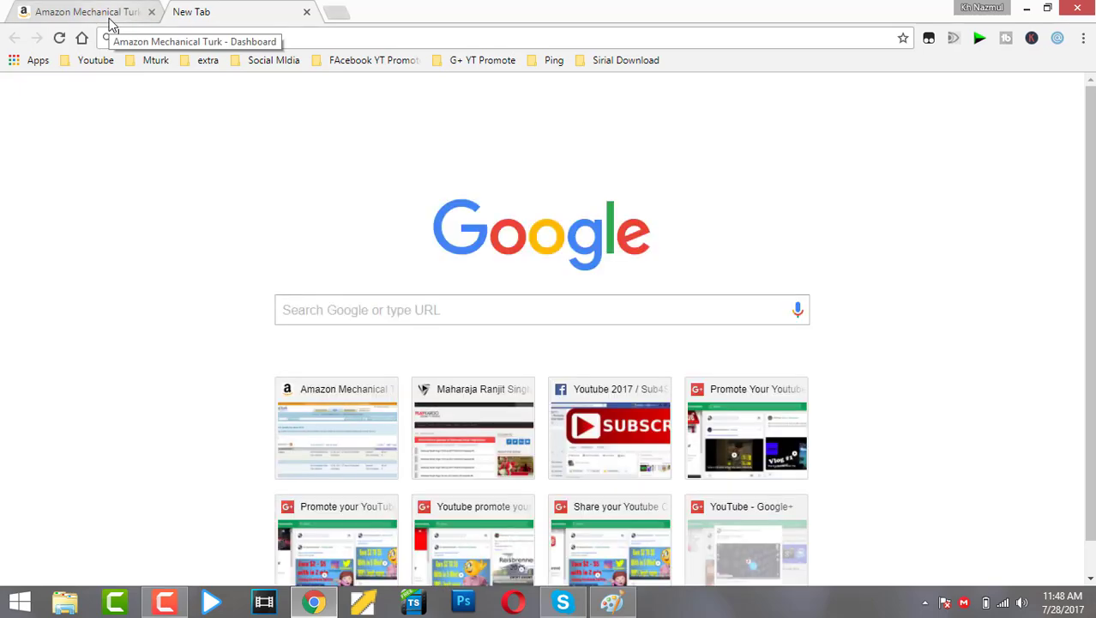
pyautogui.click(109, 25)
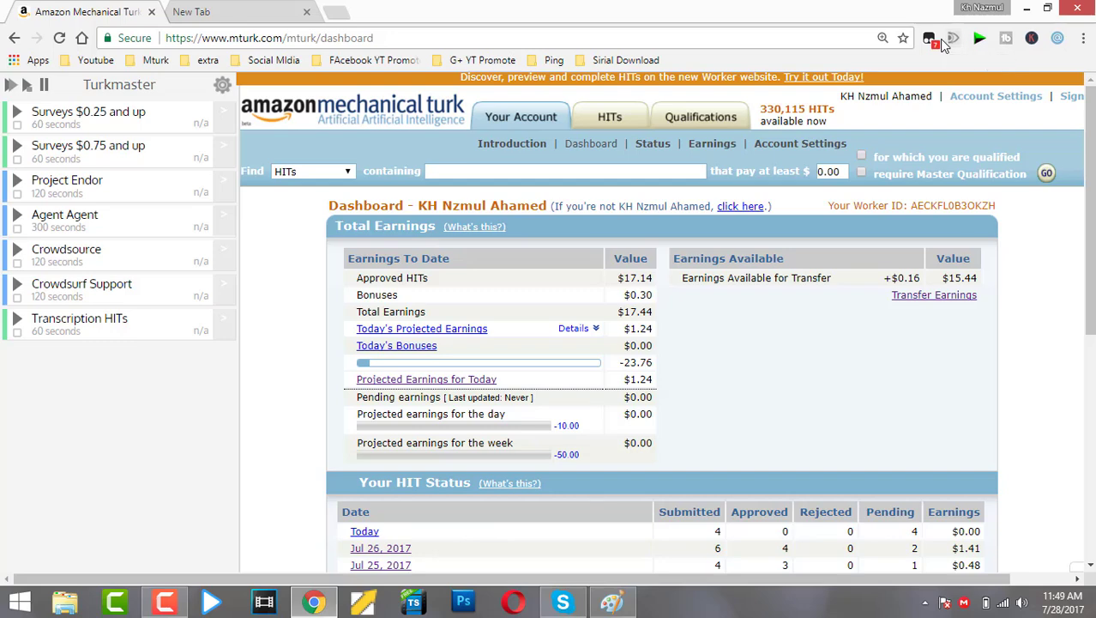
pyautogui.click(618, 125)
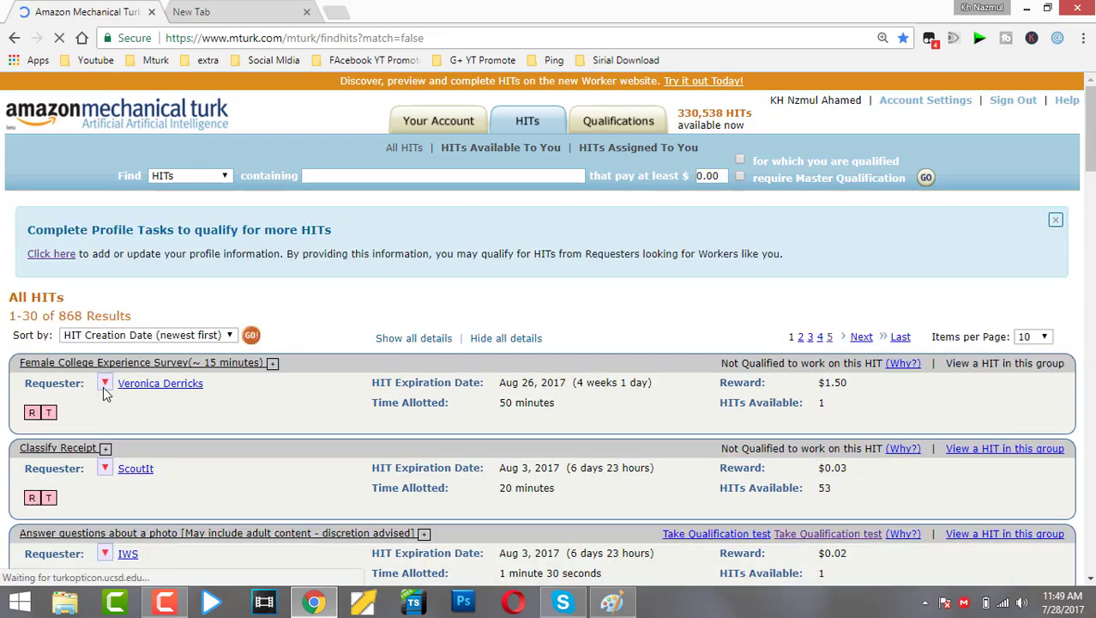
# Look over the 868 HIT results, then switch to the new tab
pyautogui.scroll(-1, 103, 386)
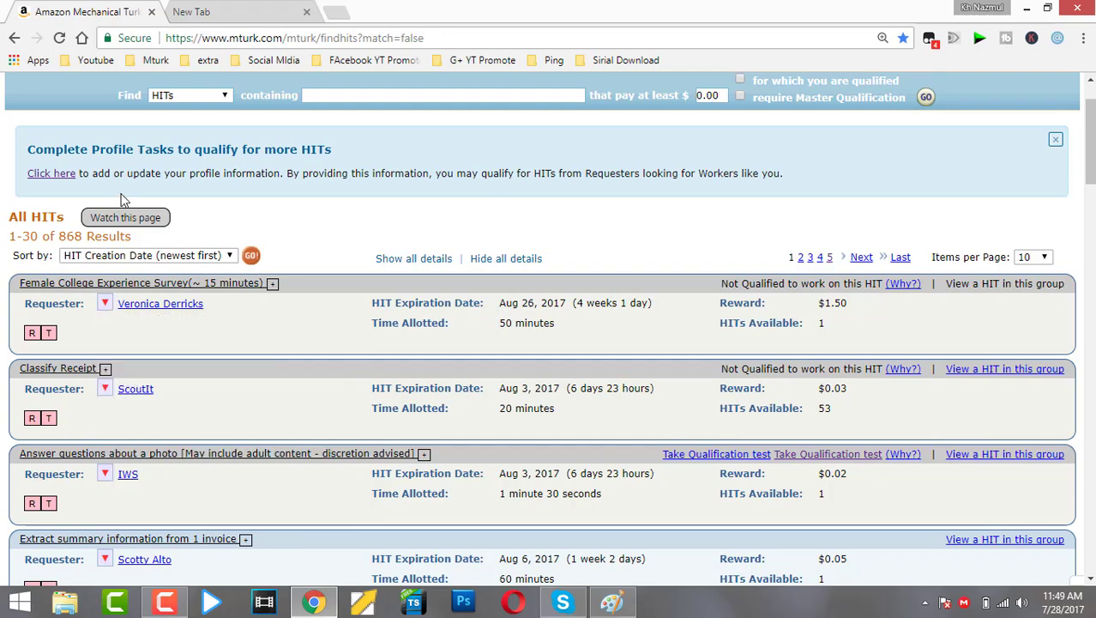
pyautogui.scroll(1, 155, 152)
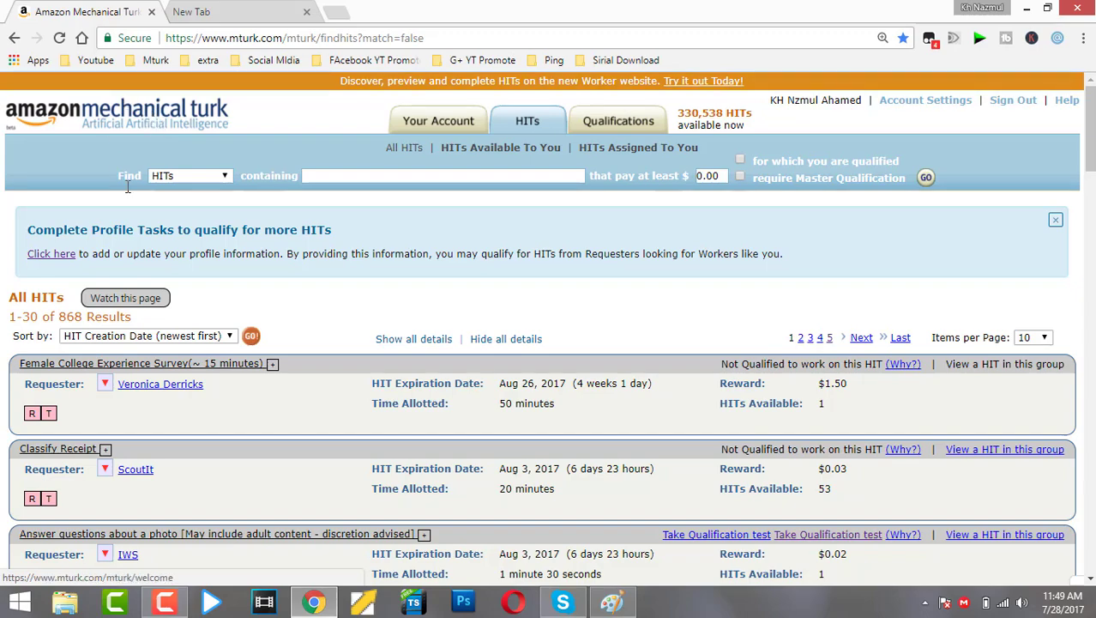
pyautogui.scroll(-1, 176, 431)
pyautogui.scroll(-3, 124, 356)
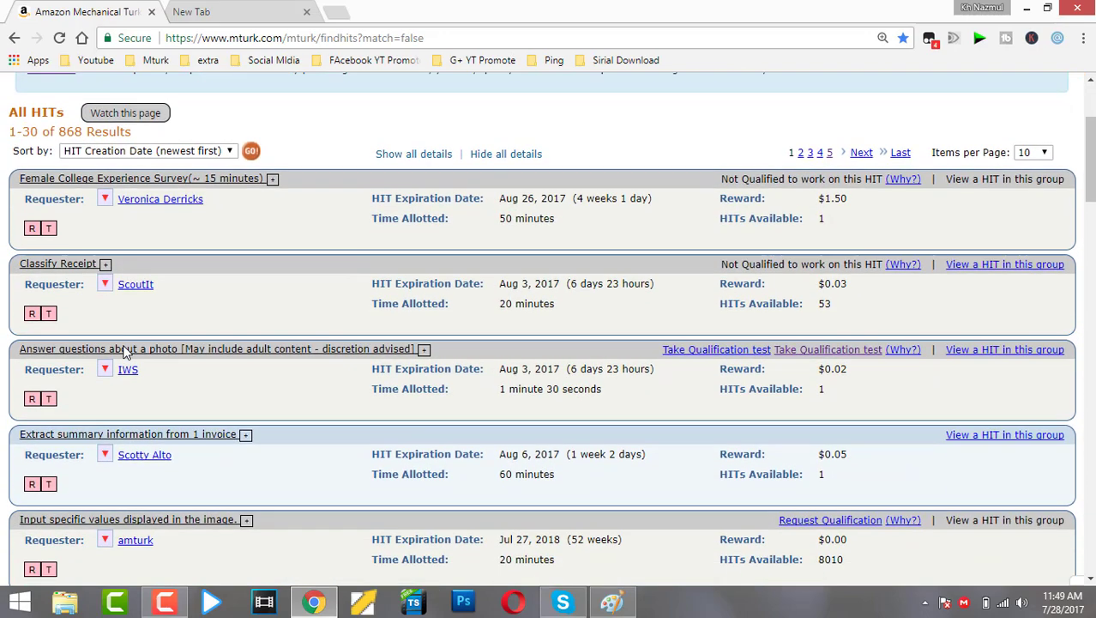
pyautogui.scroll(4, 121, 352)
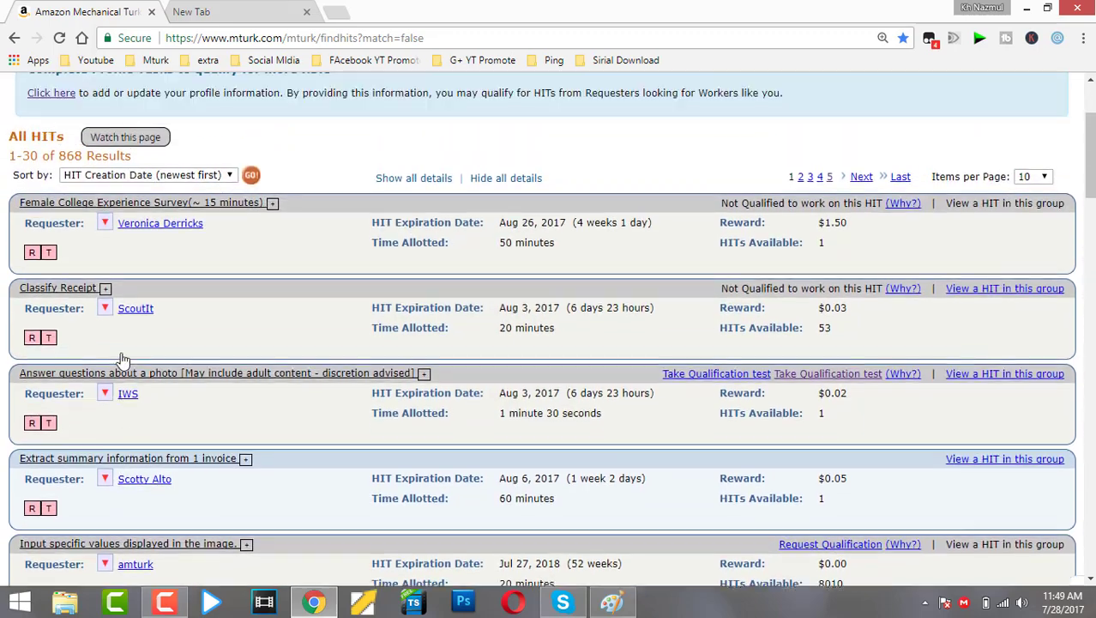
pyautogui.scroll(-1, 107, 277)
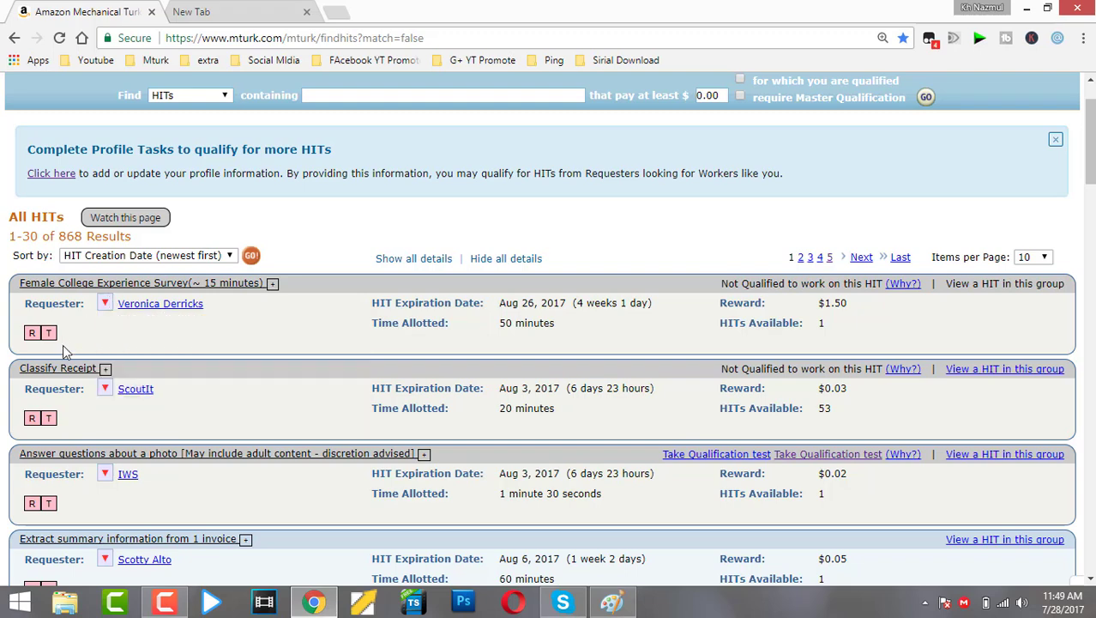
pyautogui.scroll(1, 195, 226)
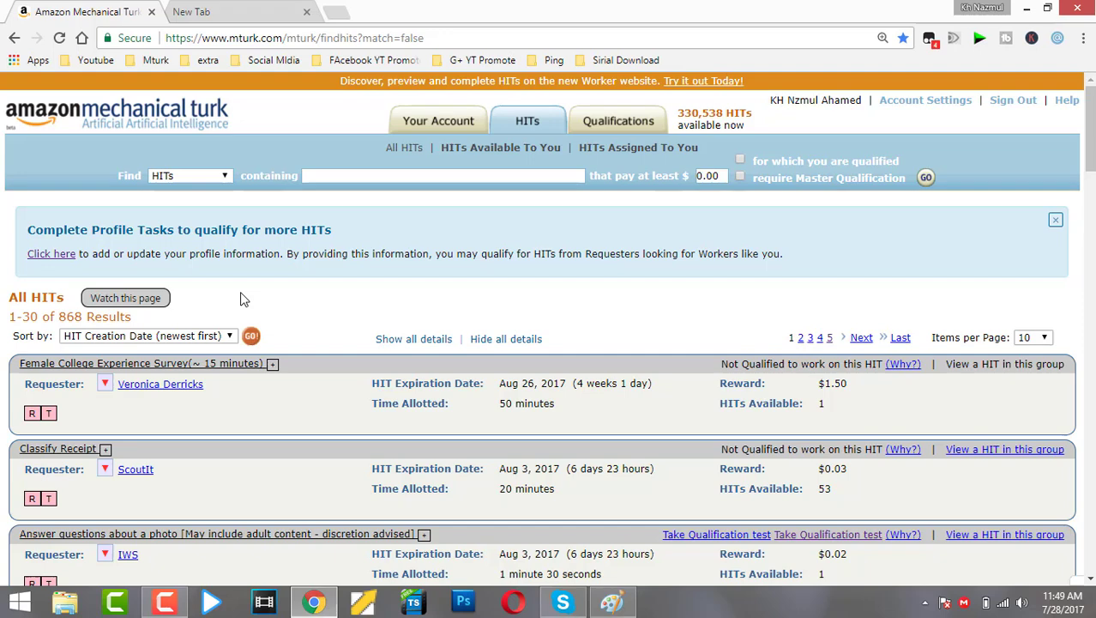
pyautogui.click(237, 13)
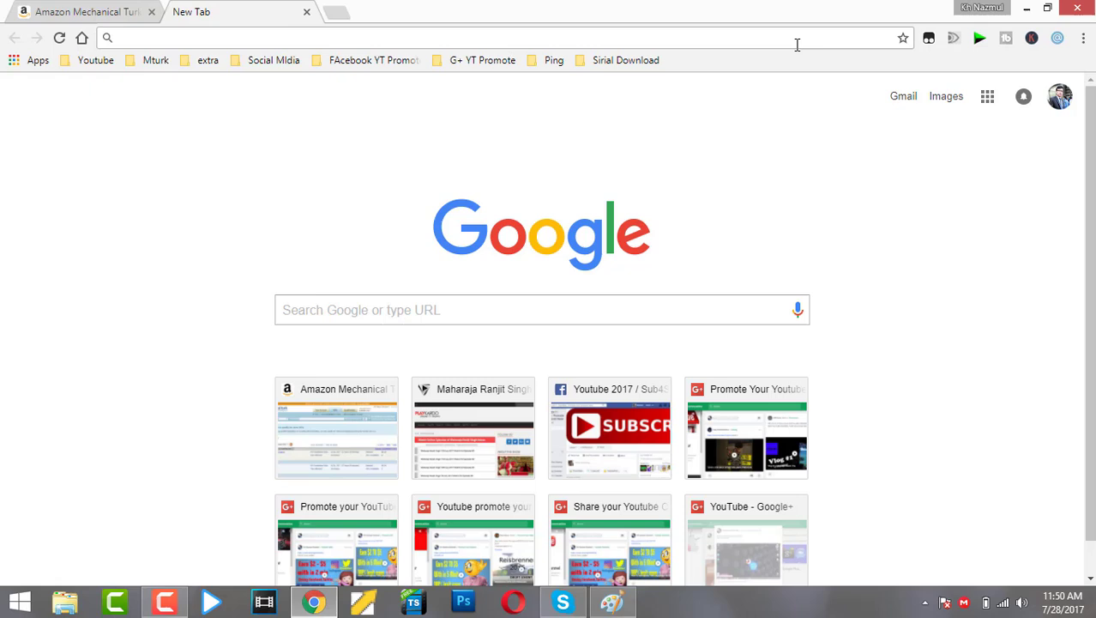
# Reach the Chrome Web Store through the Apps bookmark page
pyautogui.click(31, 61)
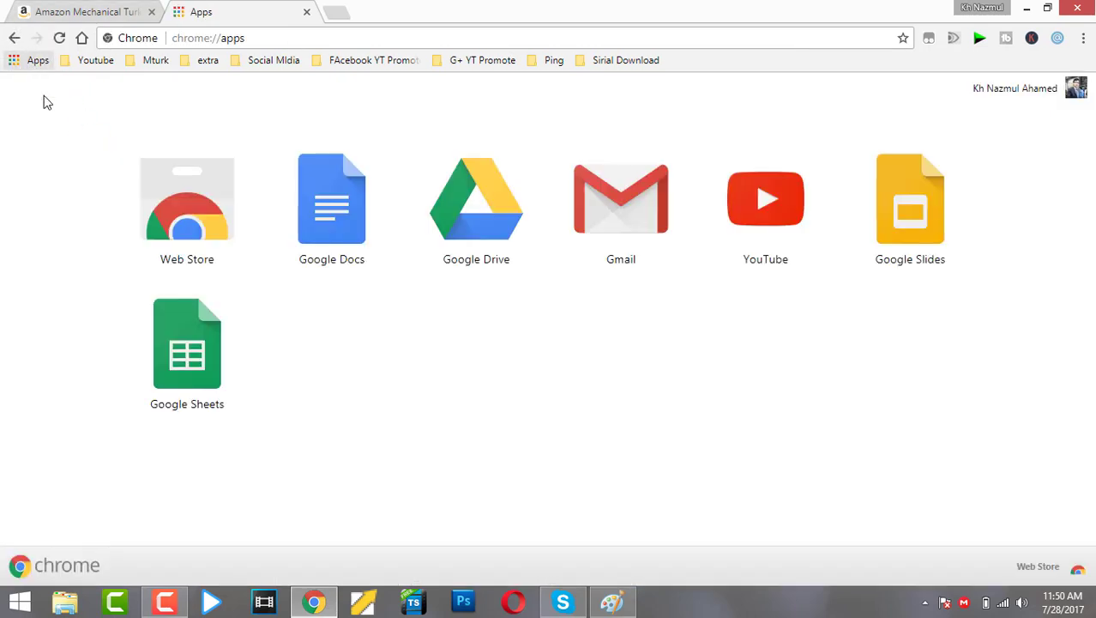
pyautogui.click(178, 227)
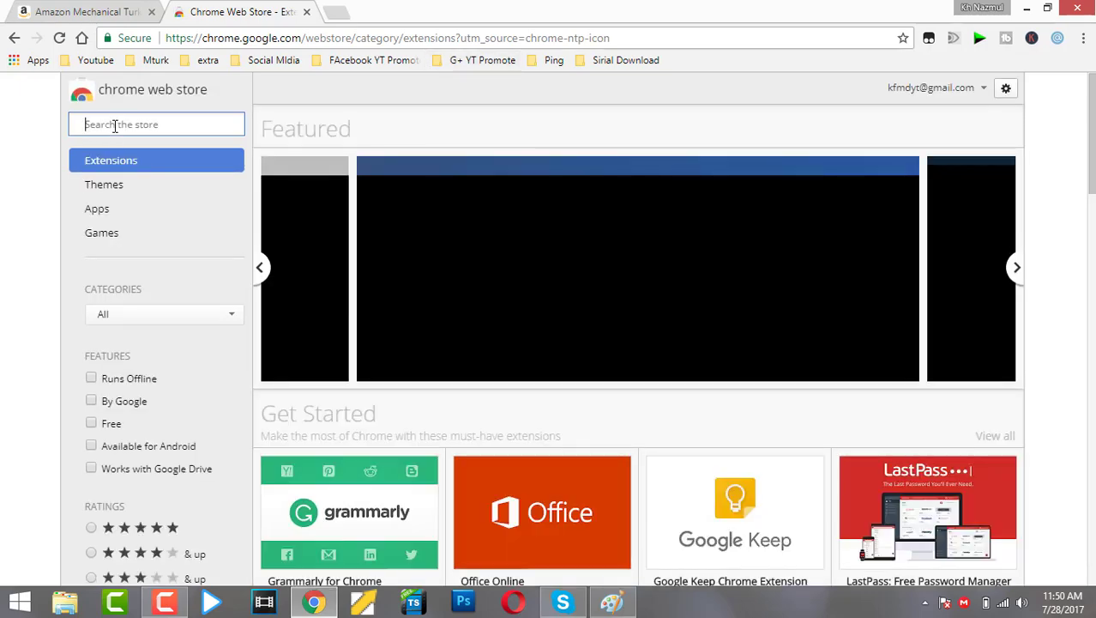
# Type 'tapermonk', trim it to 'monky', and search the store, finding no matches
pyautogui.write('ও')
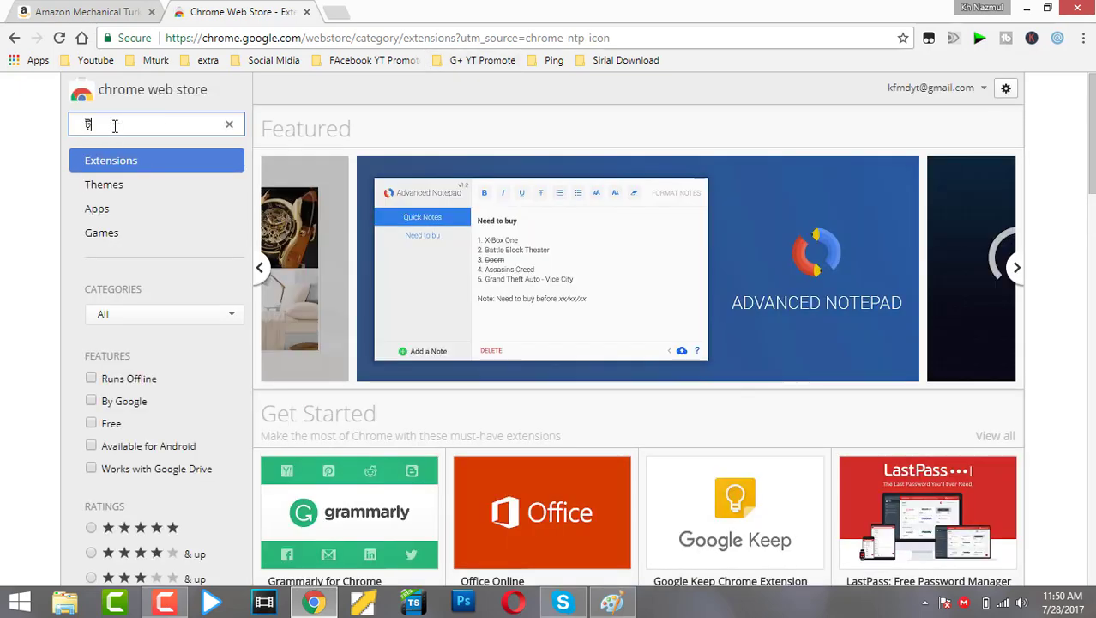
pyautogui.write('ডড')
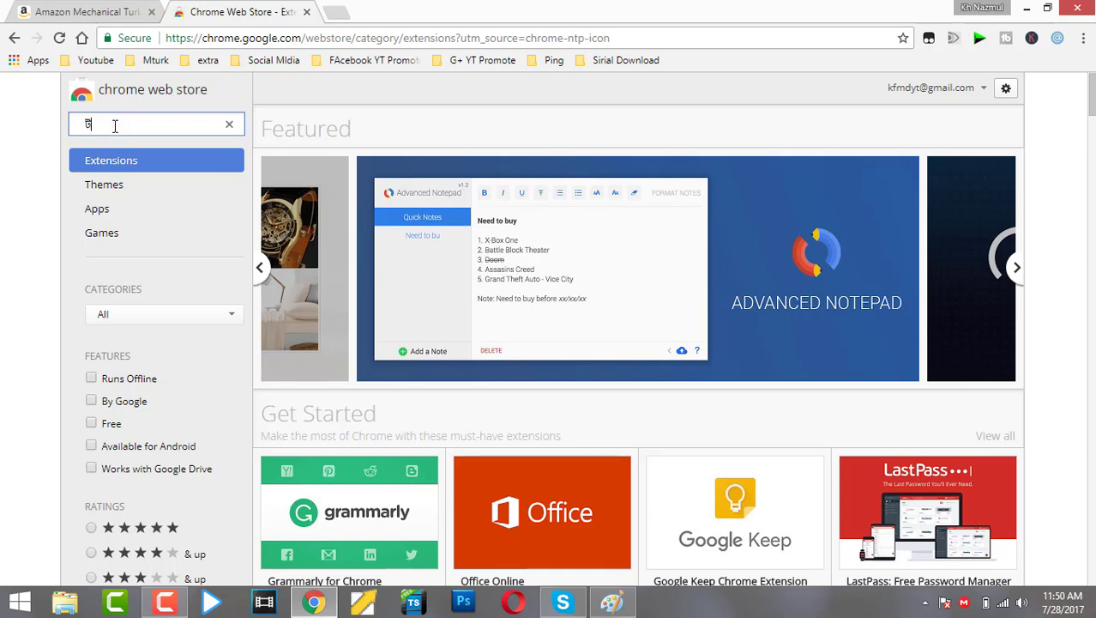
pyautogui.press('BackSpace')
pyautogui.write('ত')
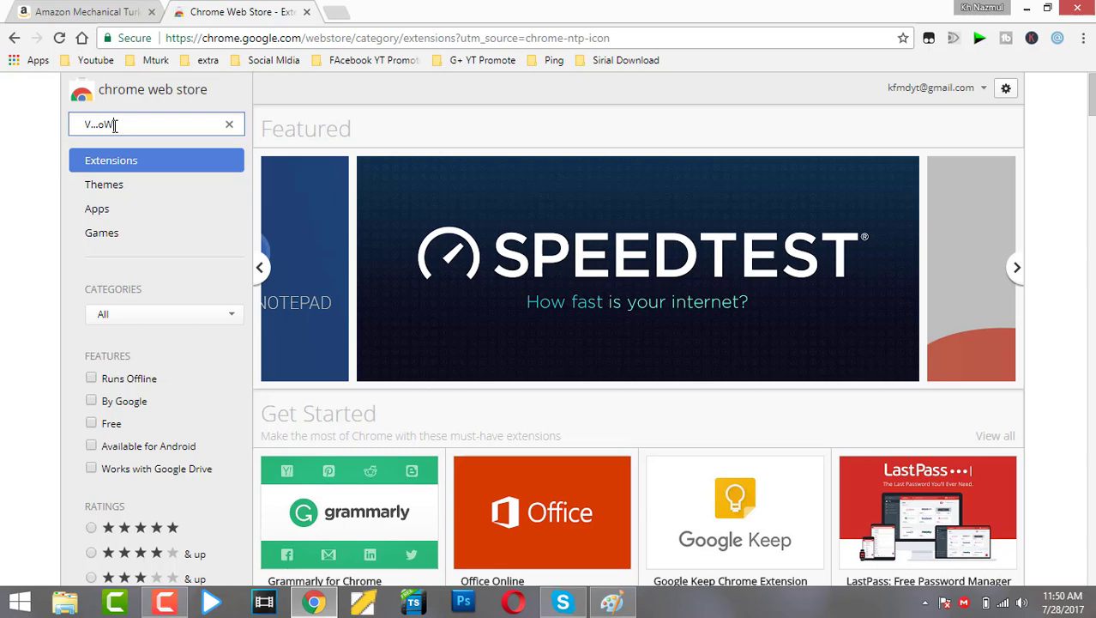
pyautogui.press('BackSpace')
pyautogui.press('BackSpace')
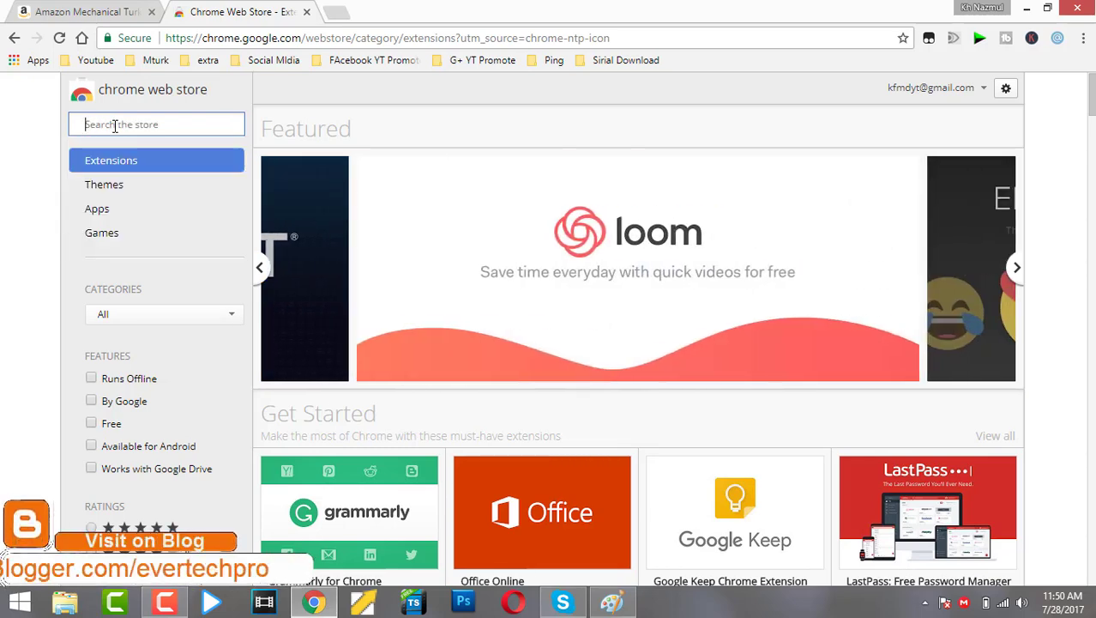
pyautogui.click(924, 602)
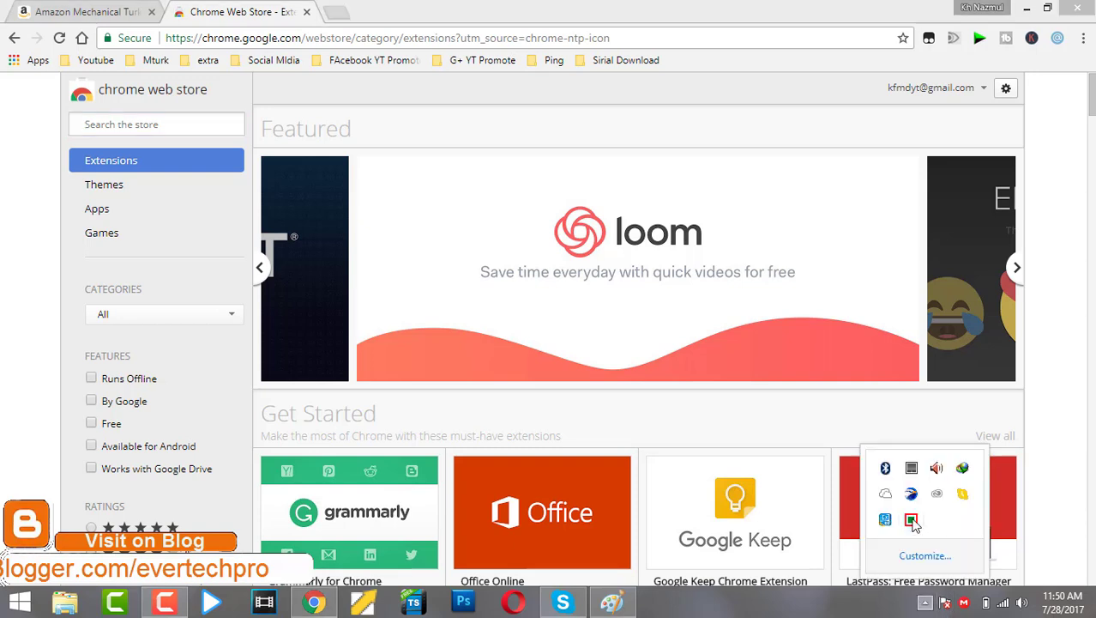
pyautogui.click(86, 124)
pyautogui.write('taper')
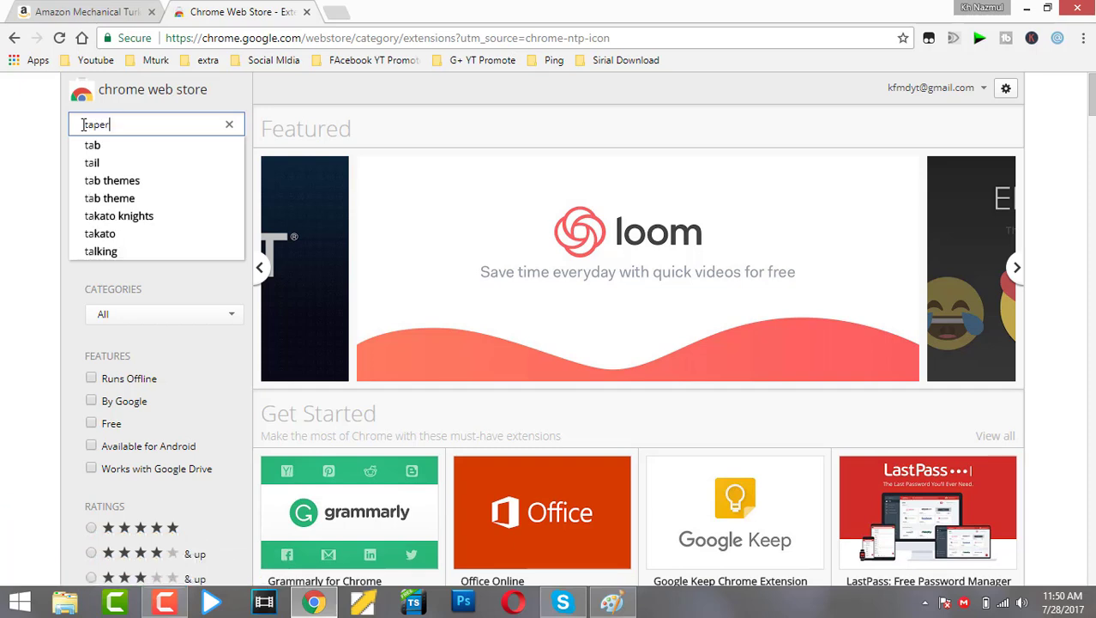
pyautogui.write('mon')
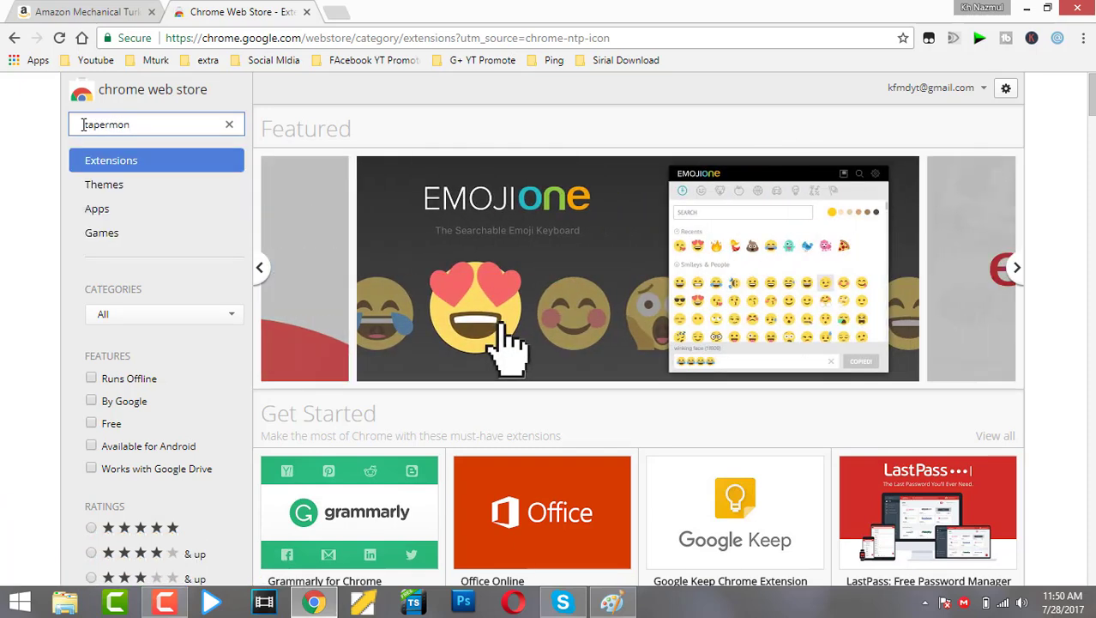
pyautogui.write('k')
pyautogui.press('Left')
pyautogui.press('Left')
pyautogui.press('Left')
pyautogui.press('Left')
pyautogui.press('Left')
pyautogui.press('Left')
pyautogui.press('BackSpace')
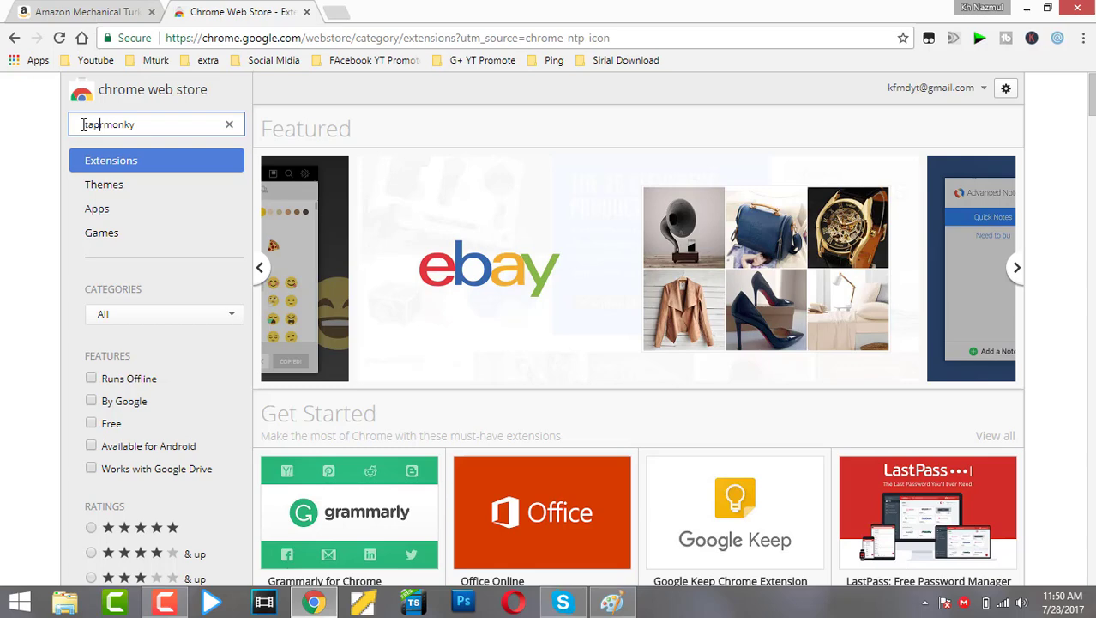
pyautogui.press('BackSpace')
pyautogui.press('BackSpace')
pyautogui.press('BackSpace')
pyautogui.press('BackSpace')
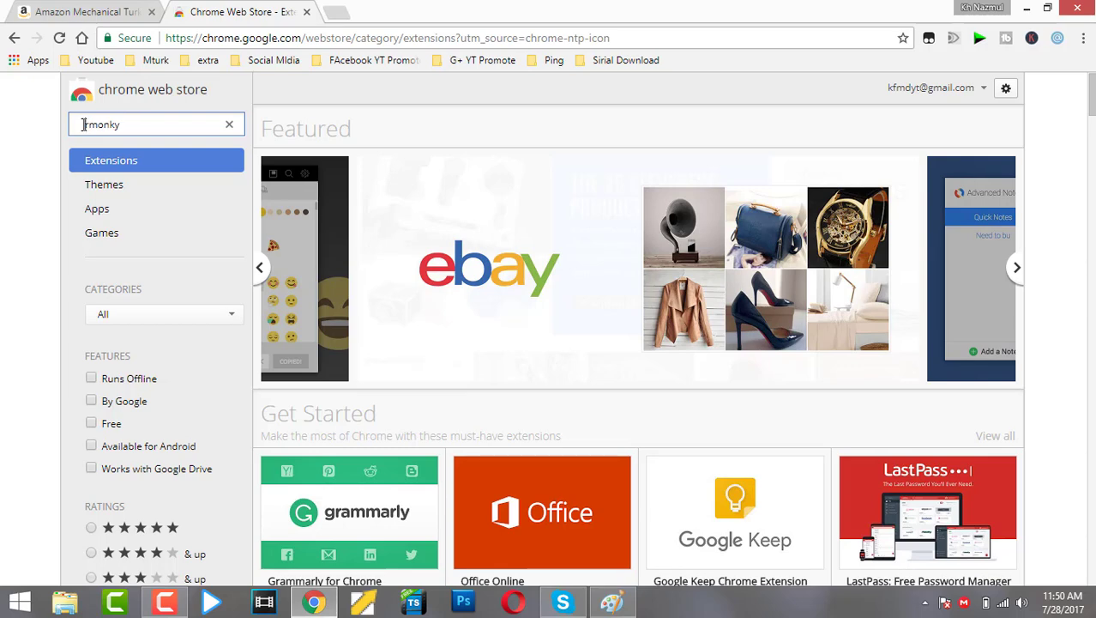
pyautogui.press('Return')
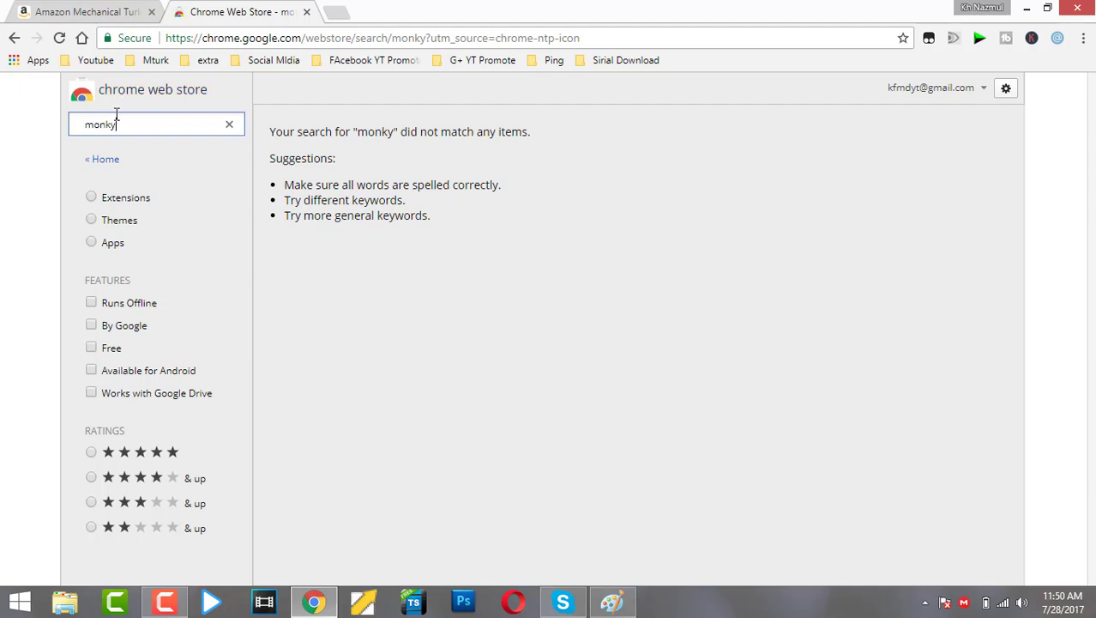
# Delete 'monky' and the retyped letters until the store search box is empty
pyautogui.doubleClick(117, 125)
pyautogui.press('BackSpace')
pyautogui.write('tapam')
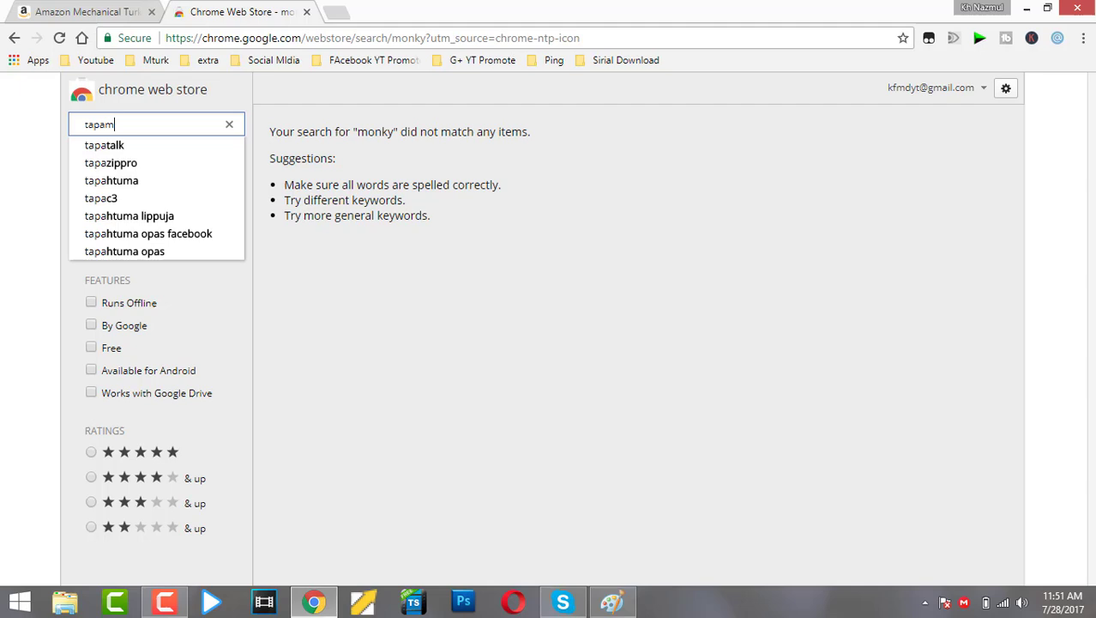
pyautogui.press('Return')
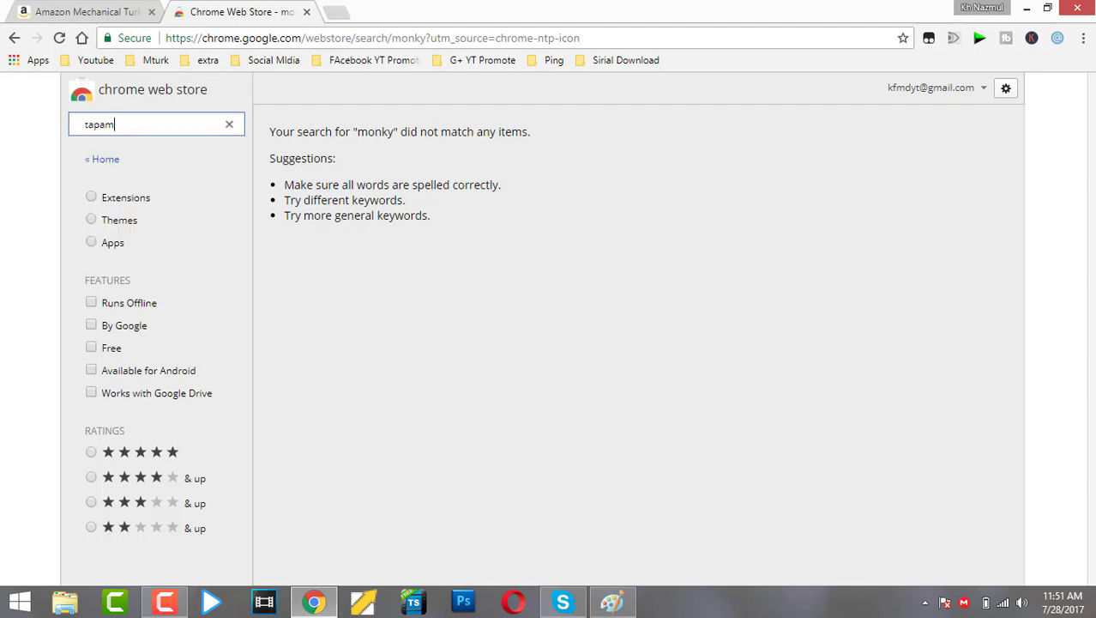
pyautogui.press('BackSpace')
pyautogui.press('BackSpace')
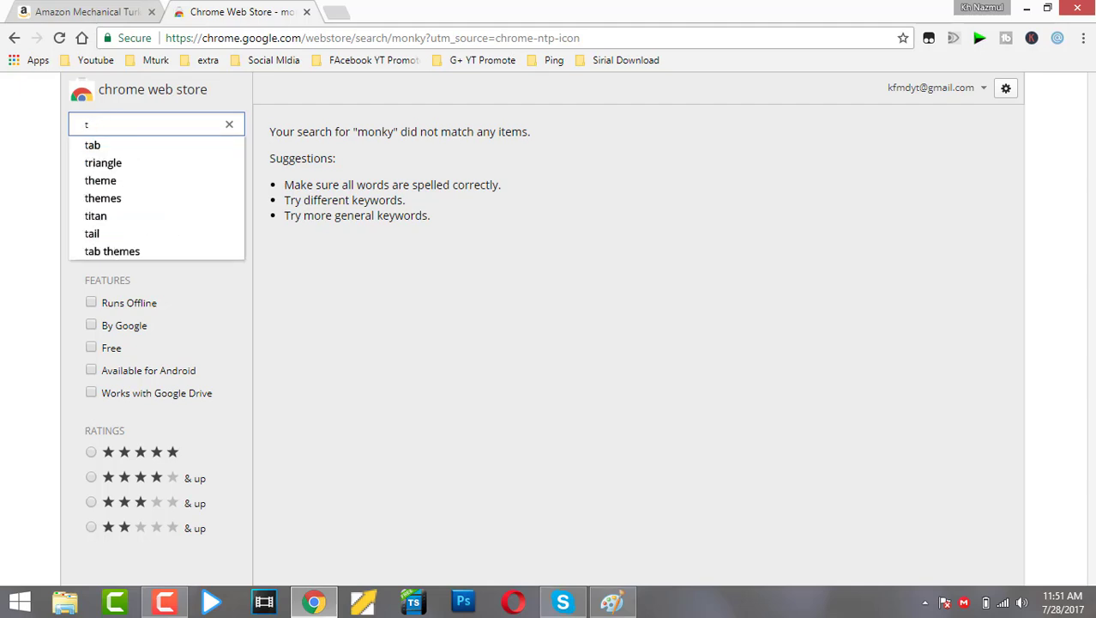
pyautogui.write('epa')
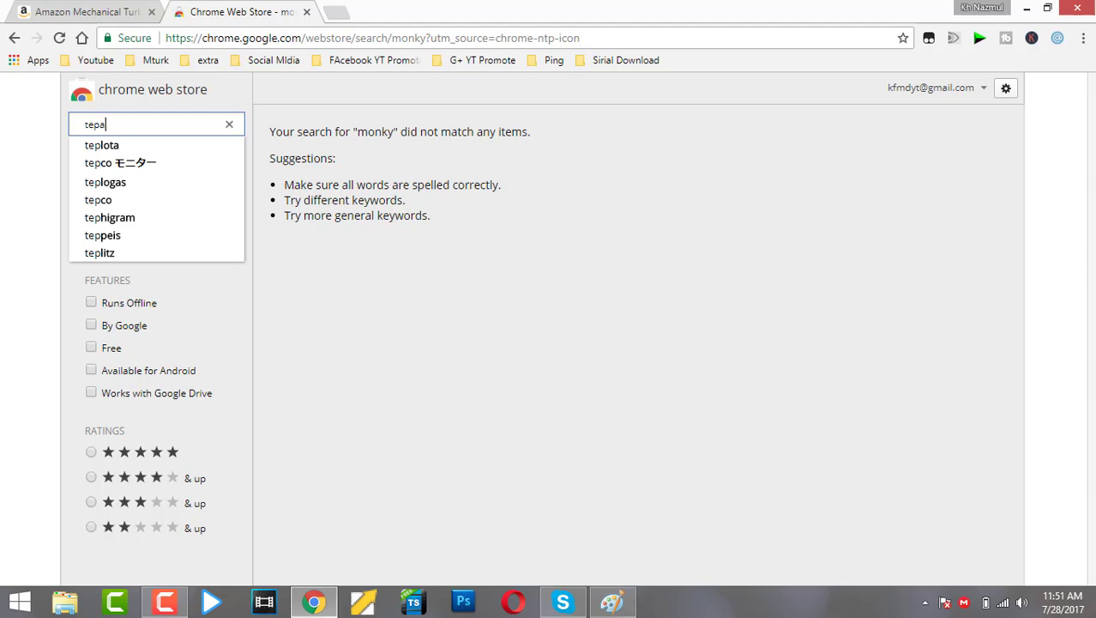
pyautogui.press('BackSpace')
pyautogui.press('BackSpace')
pyautogui.press('BackSpace')
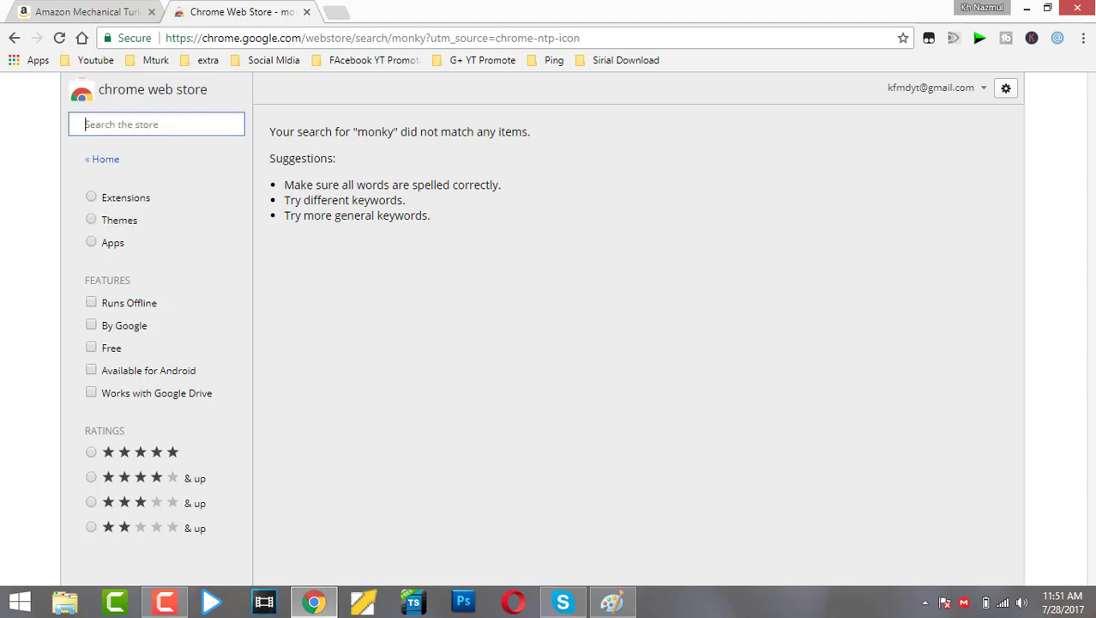
# In a new tab, search Google for 'tampermonkey chrome' from the 'tapermonky' suggestions
pyautogui.click(334, 12)
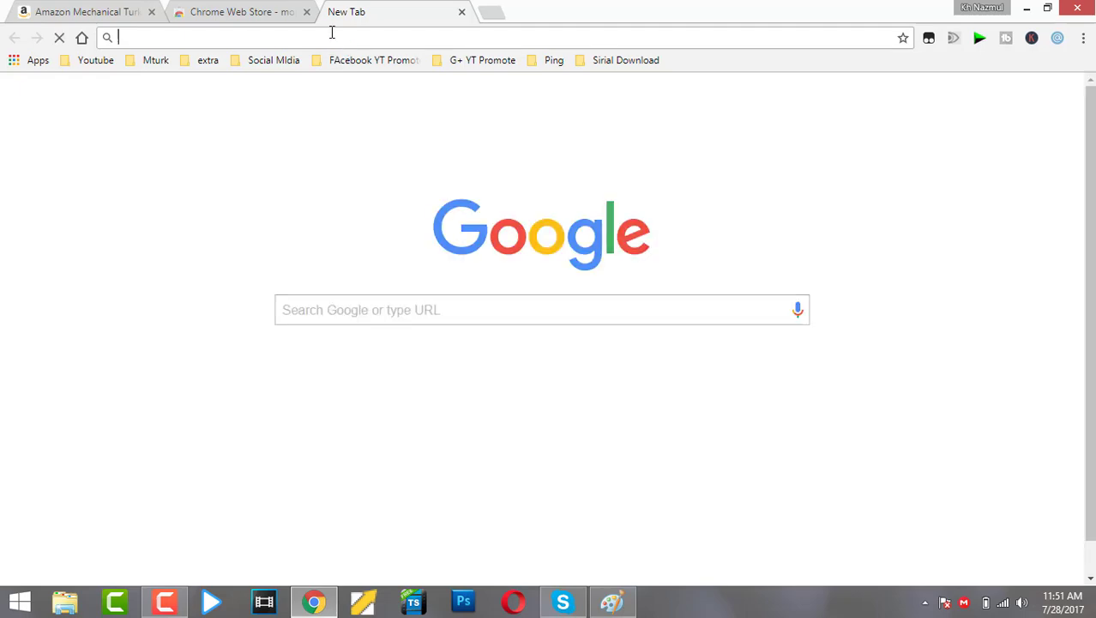
pyautogui.write('ta')
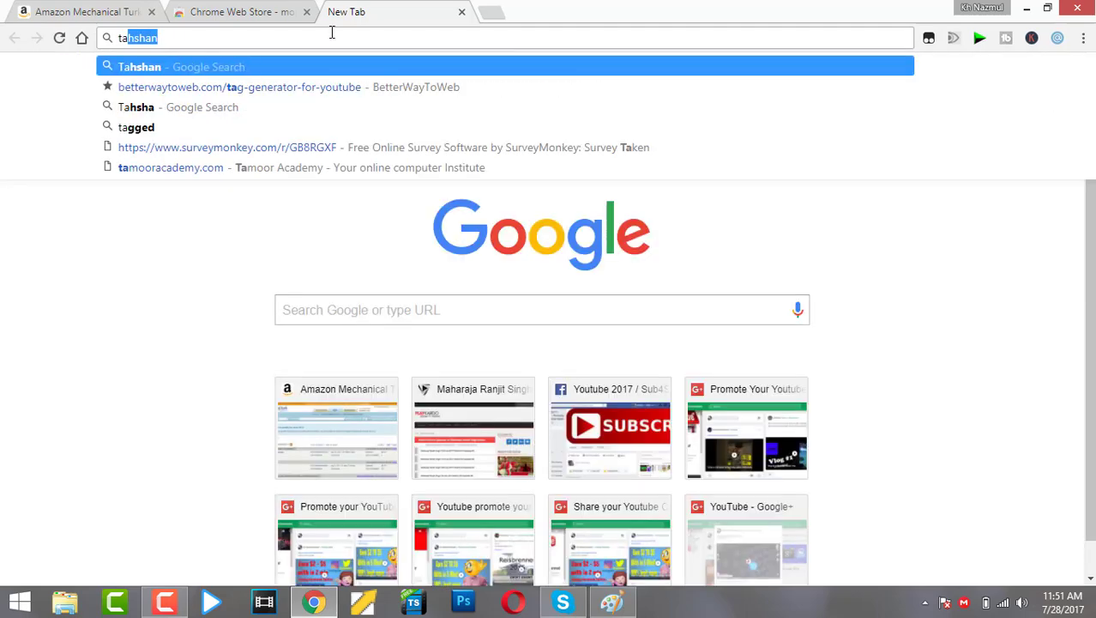
pyautogui.write('permonky')
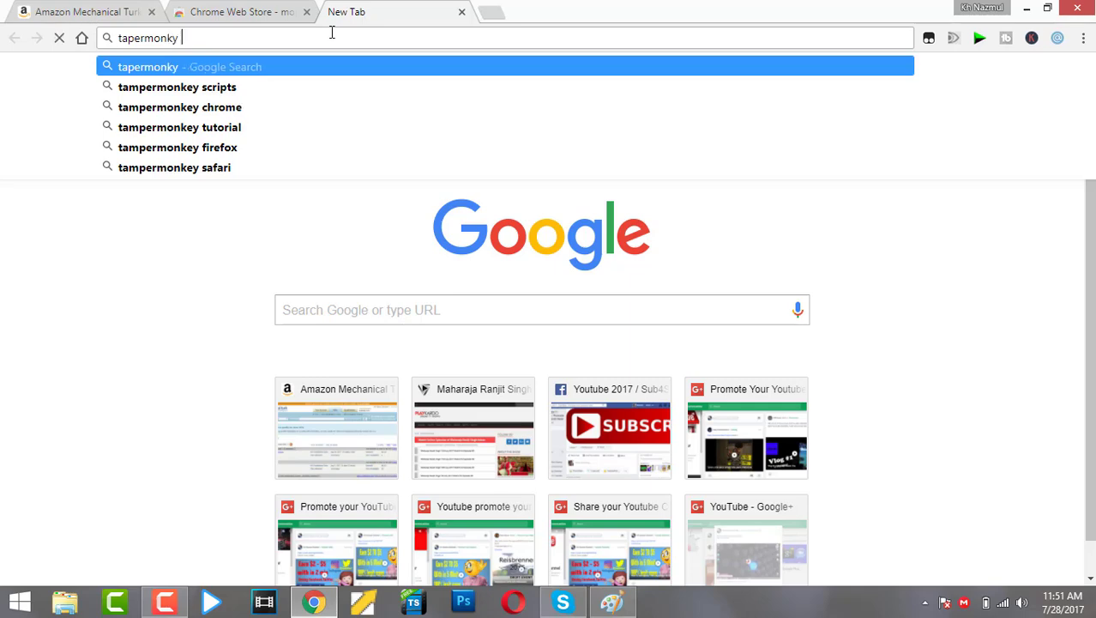
pyautogui.press('Down')
pyautogui.press('Down')
pyautogui.press('Return')
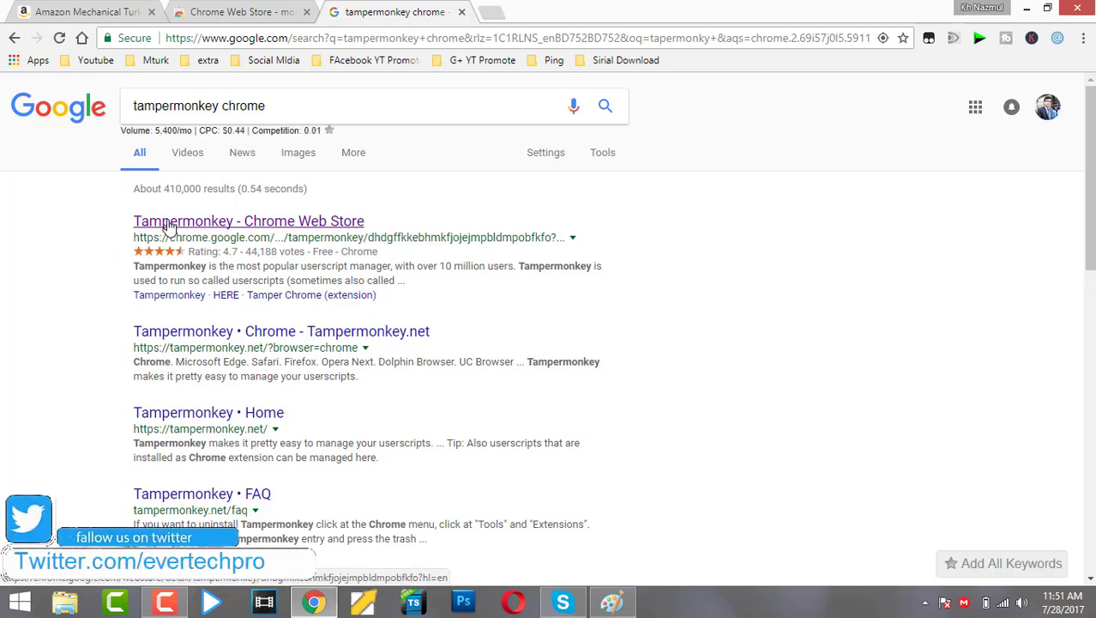
# Open Tampermonkey's Chrome Web Store listing and check its toolbar menu shows it enabled
pyautogui.click(165, 225)
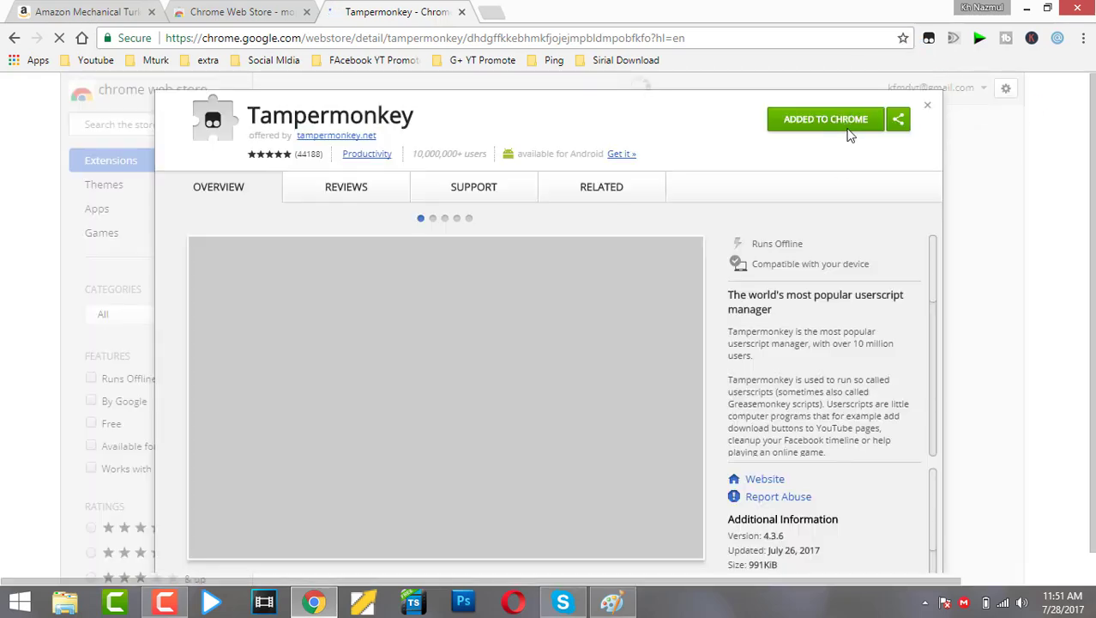
pyautogui.click(929, 39)
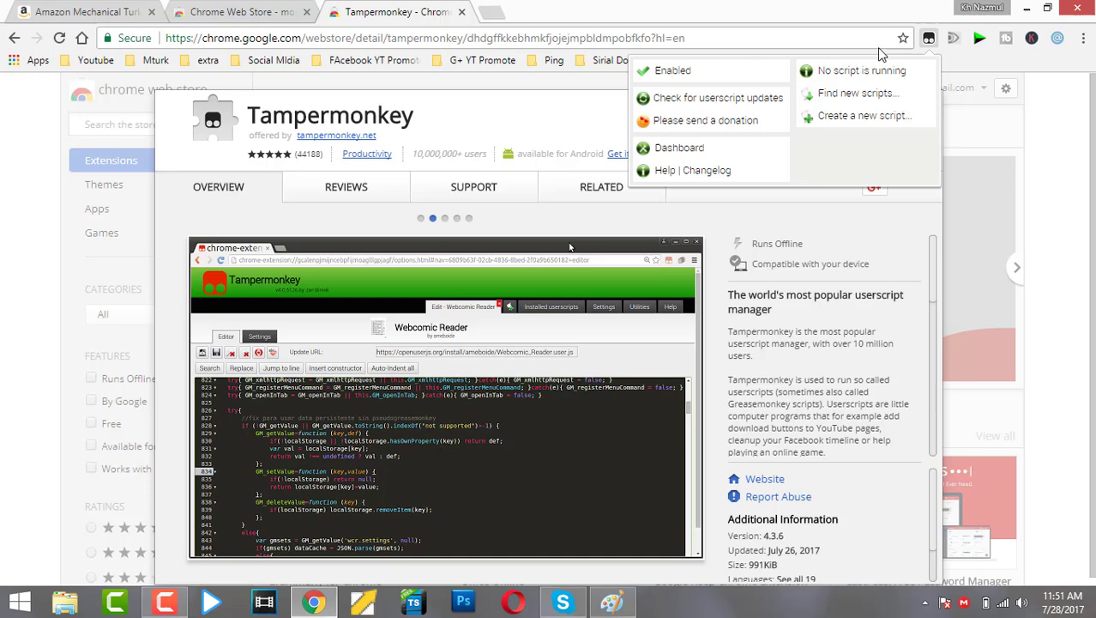
pyautogui.click(929, 39)
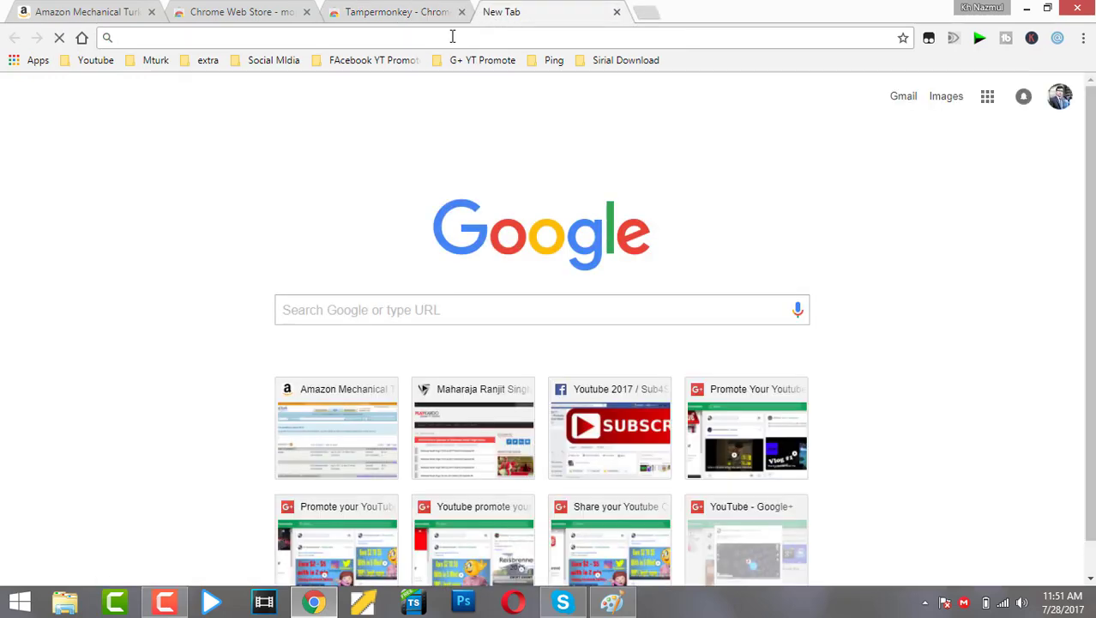
# Search Google for 'trakmaster pro', then refine it to 'trakmaster pro Script'
pyautogui.write('Trakmuster')
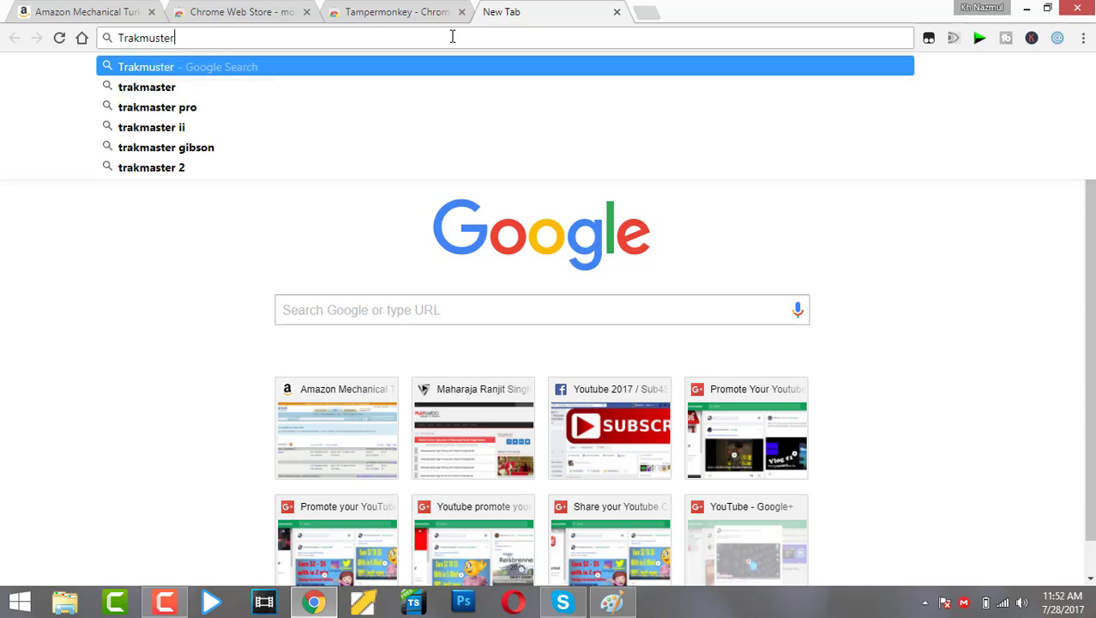
pyautogui.press('Down')
pyautogui.press('Down')
pyautogui.press('Return')
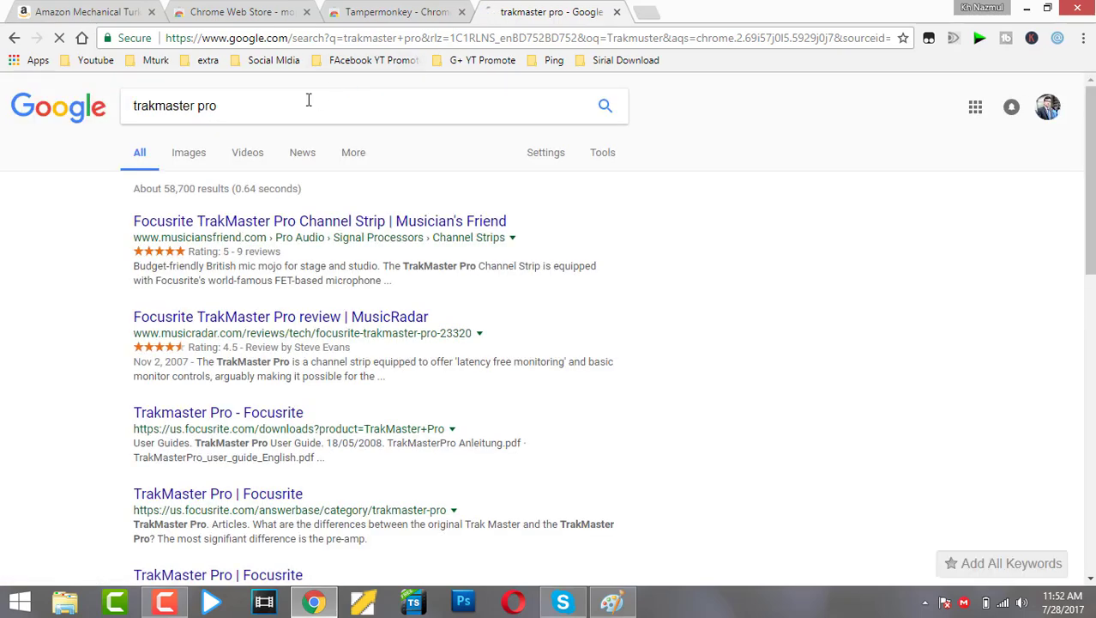
pyautogui.click(276, 103)
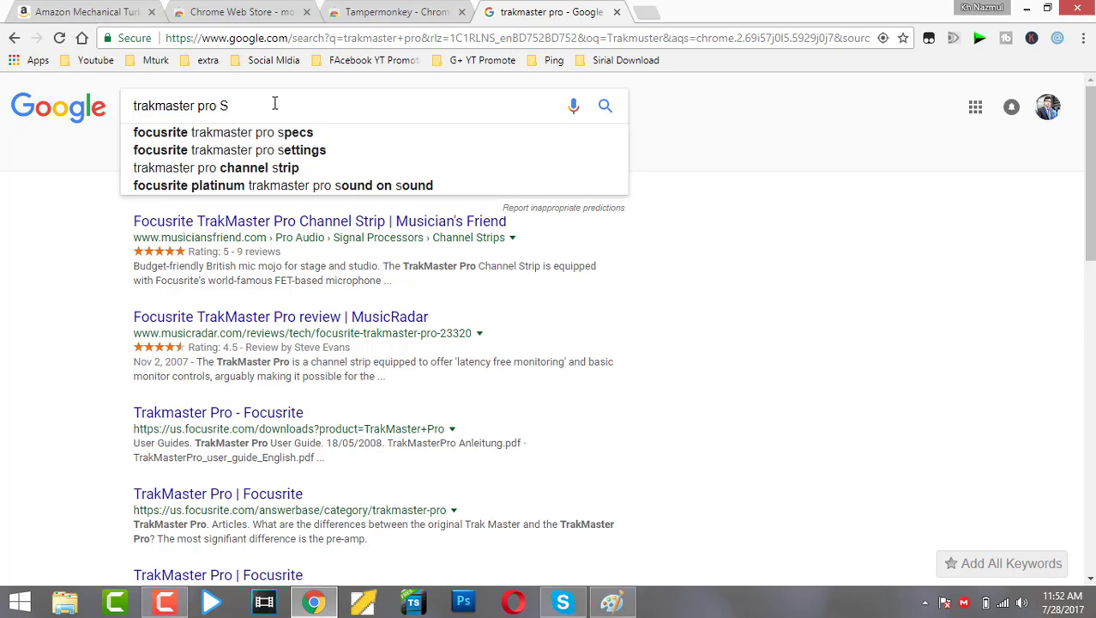
pyautogui.press('Return')
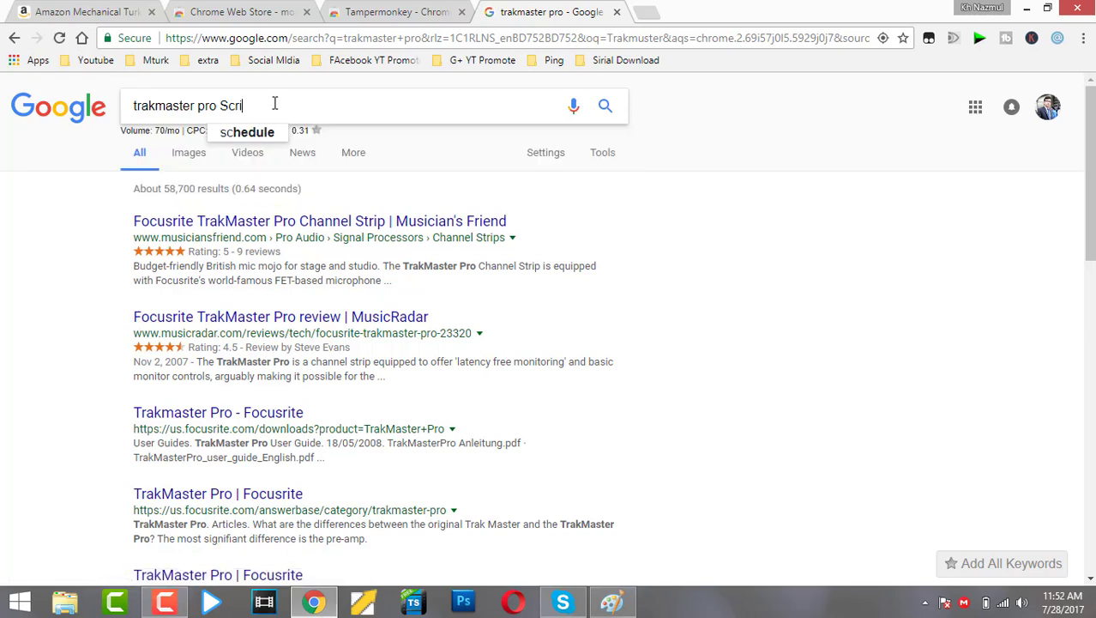
pyautogui.write('pt')
pyautogui.press('Return')
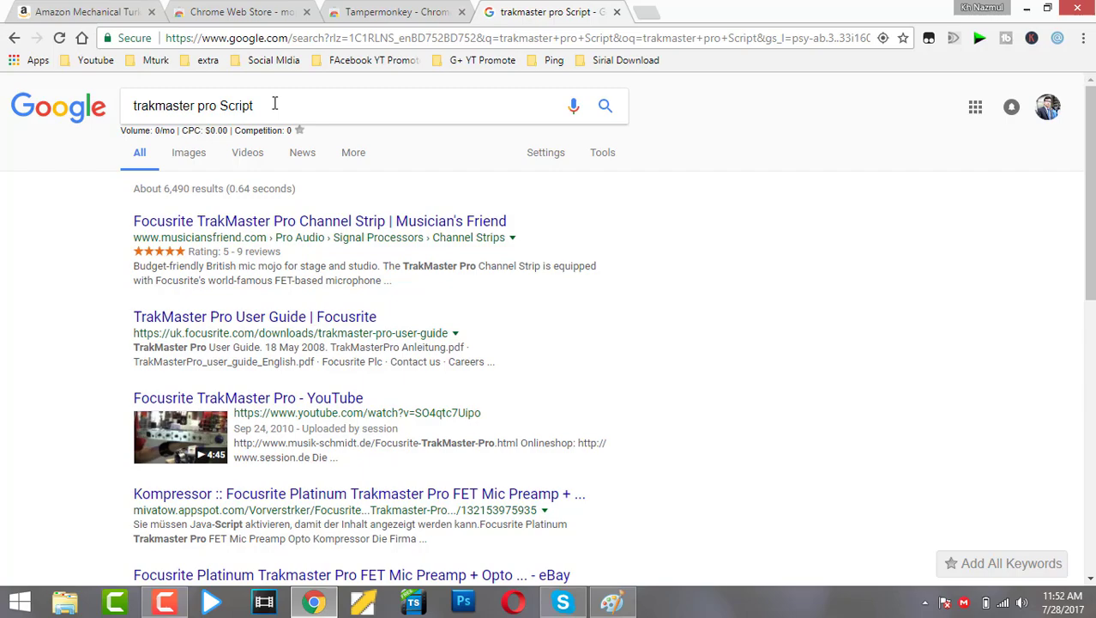
pyautogui.scroll(-4, 266, 105)
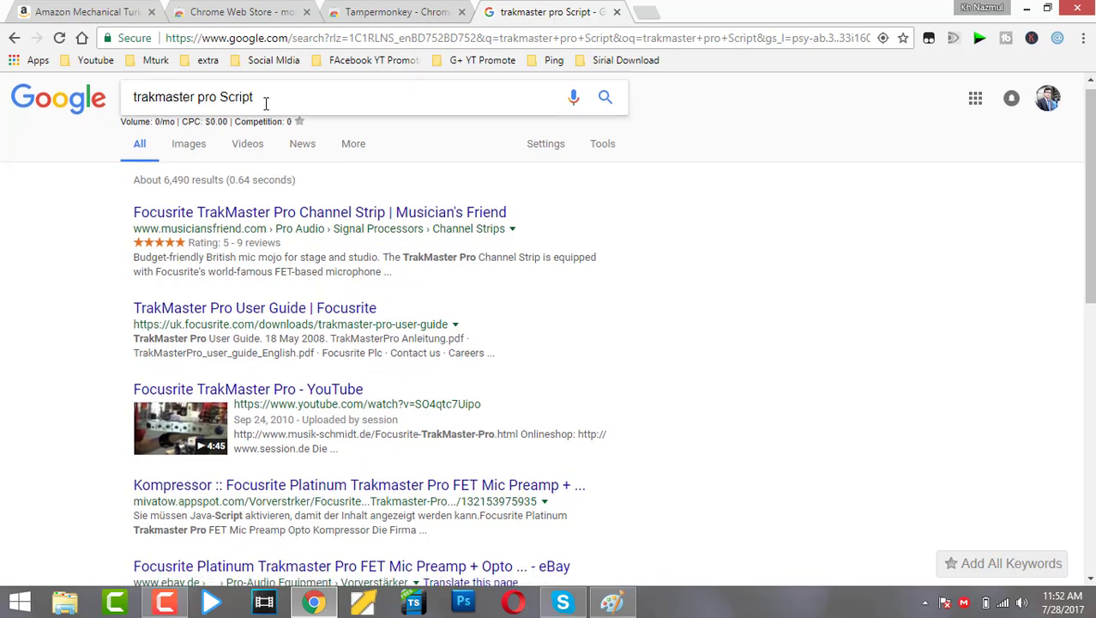
pyautogui.scroll(4, 265, 103)
pyautogui.scroll(1, 266, 105)
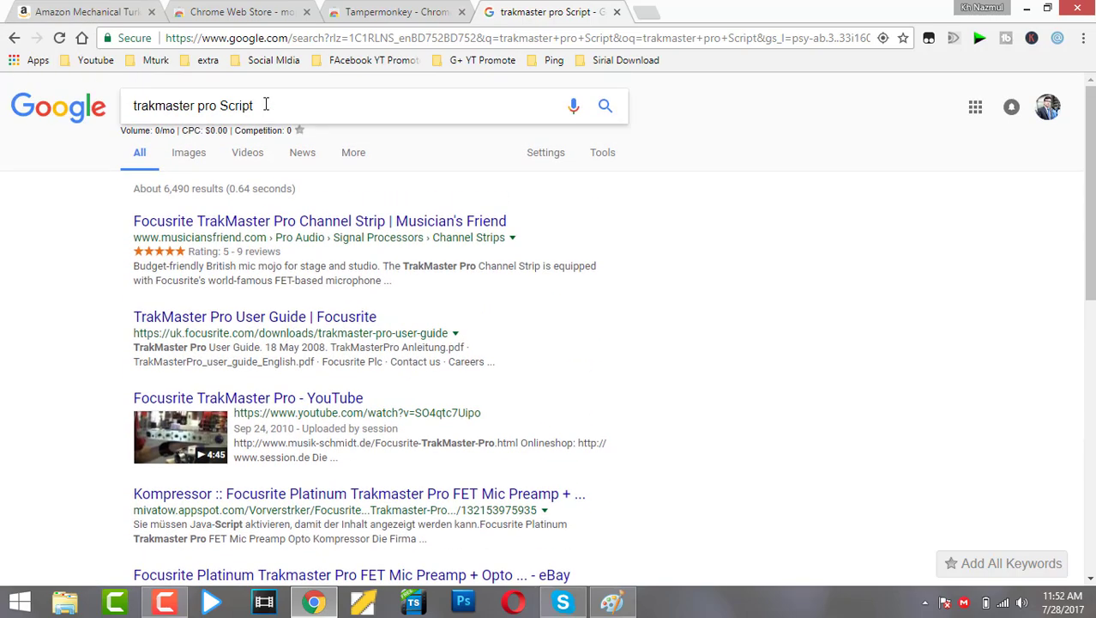
# Replace the query with 'mturk scripts' and run the search
pyautogui.moveTo(285, 101); pyautogui.dragTo(114, 82)
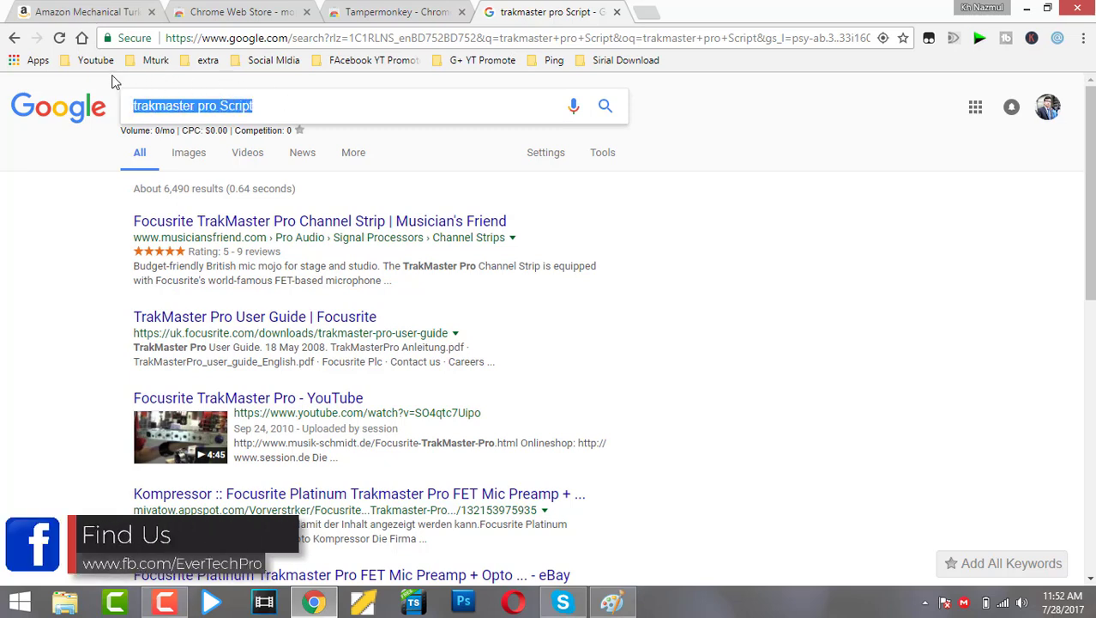
pyautogui.press('BackSpace')
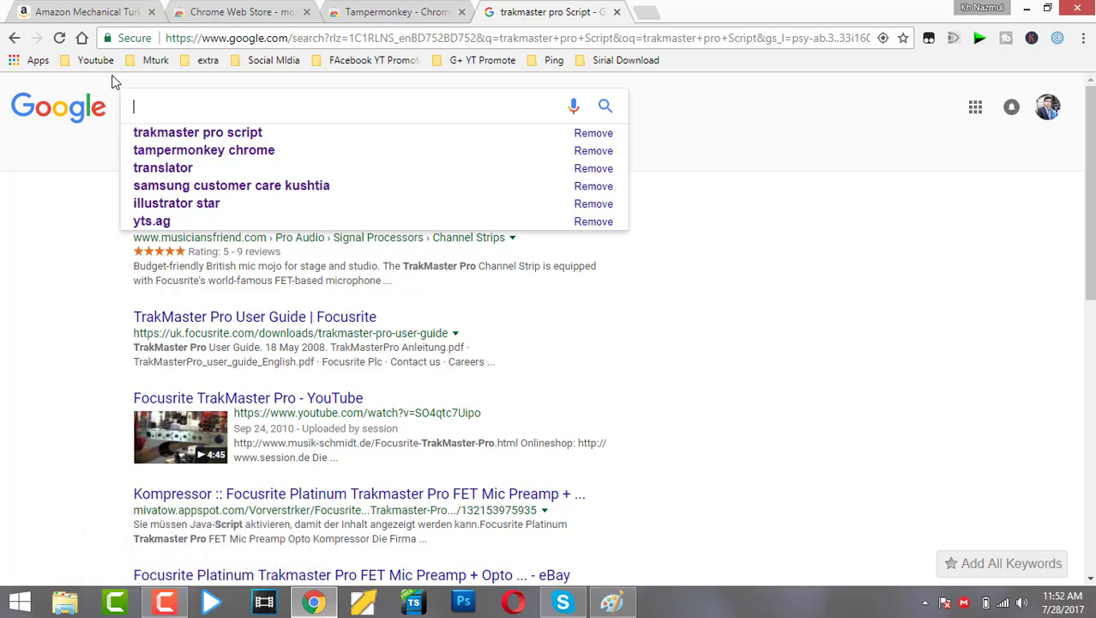
pyautogui.write('M')
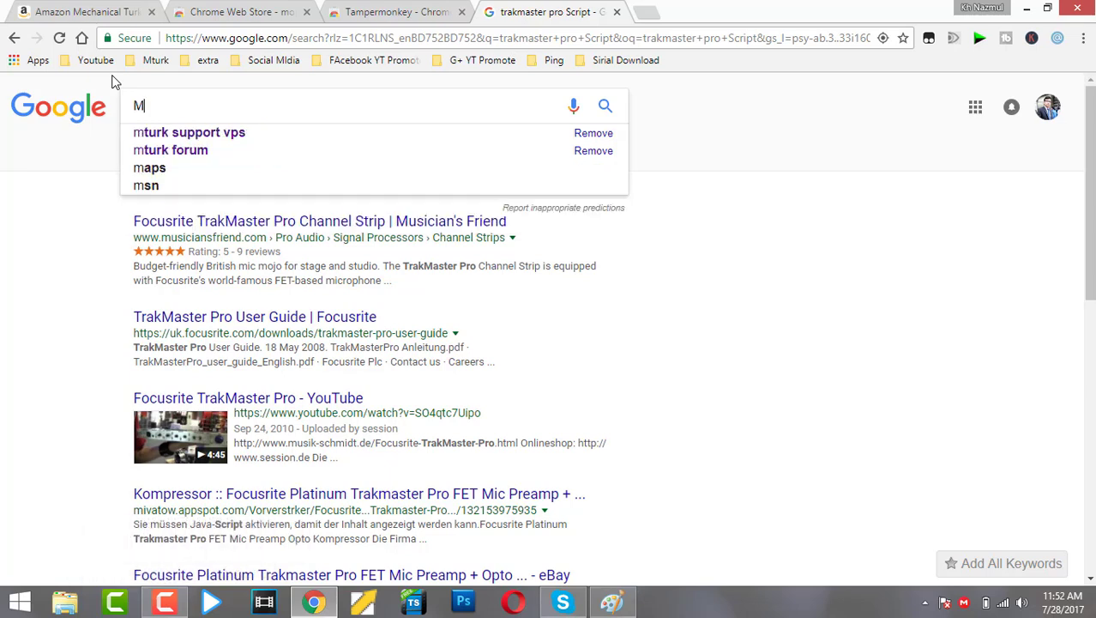
pyautogui.write('tuk')
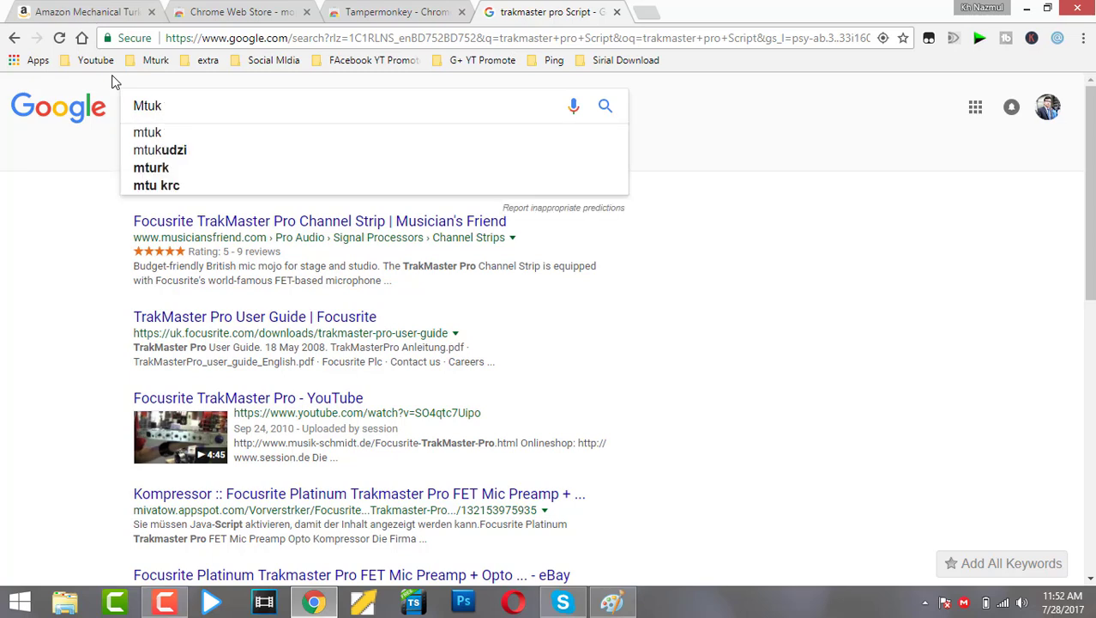
pyautogui.press('Down')
pyautogui.write('S')
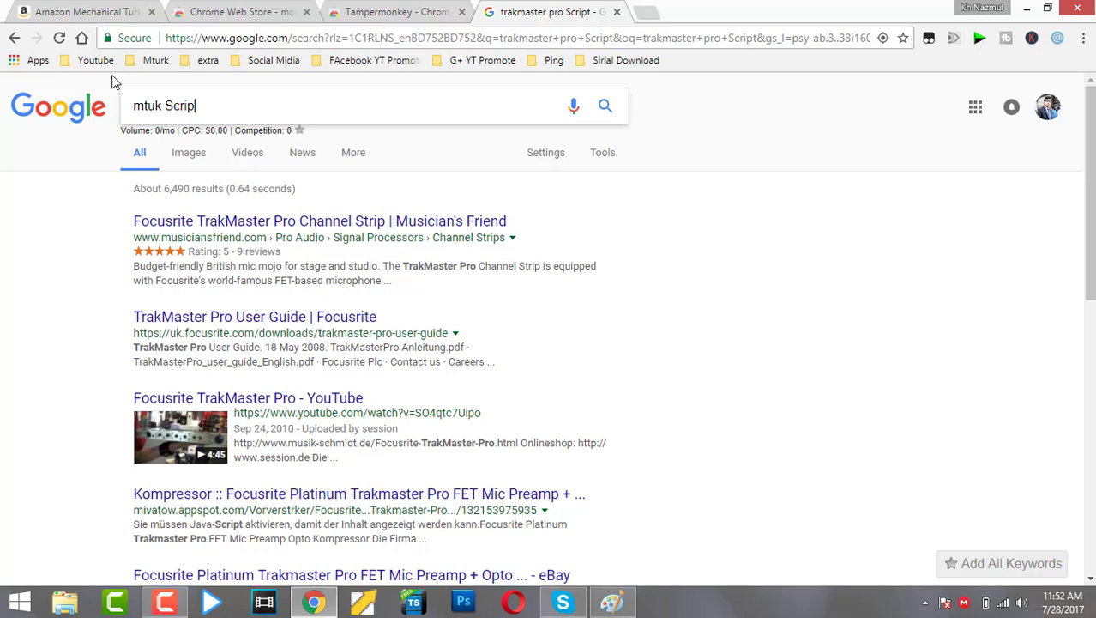
pyautogui.press('Down')
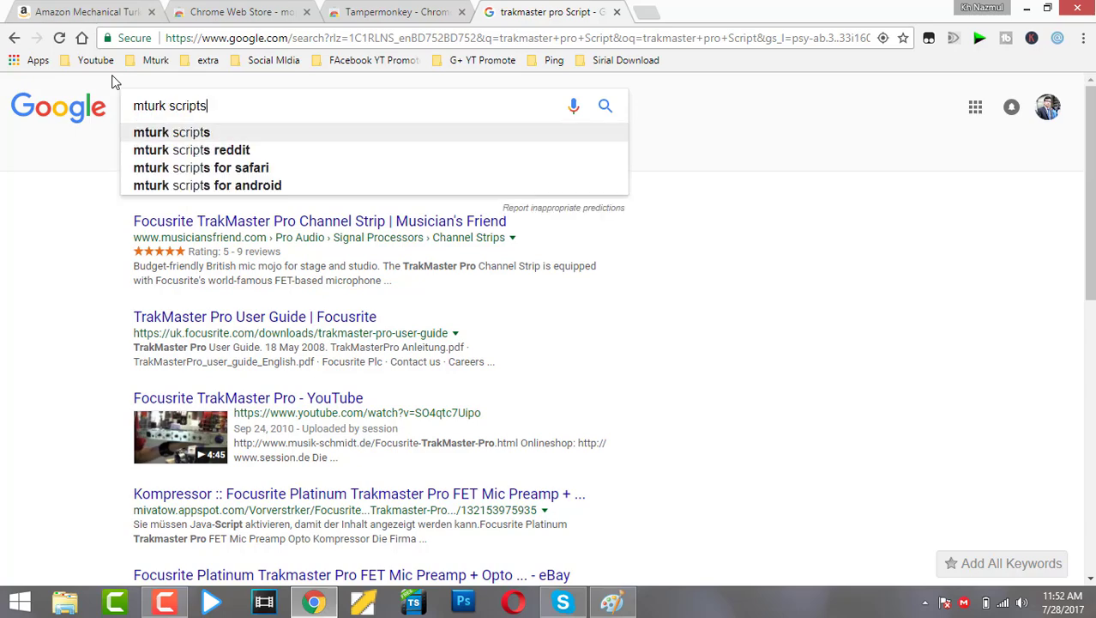
pyautogui.press('Return')
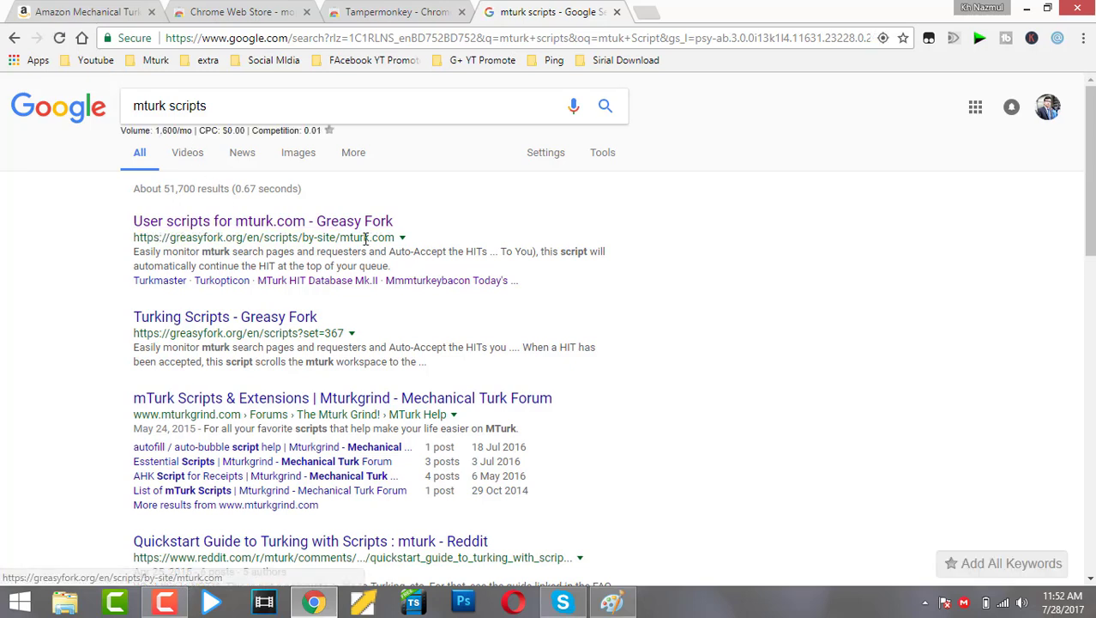
# Open the 'User scripts for mturk.com - Greasy Fork' result, then return to the Mechanical Turk tab
pyautogui.click(214, 221)
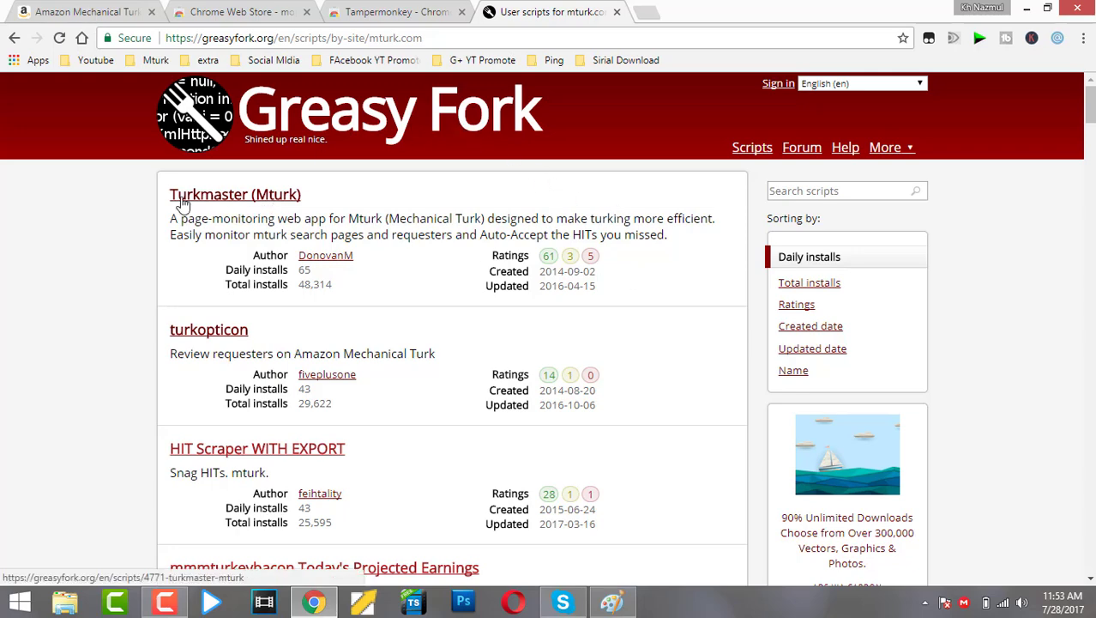
pyautogui.click(75, 11)
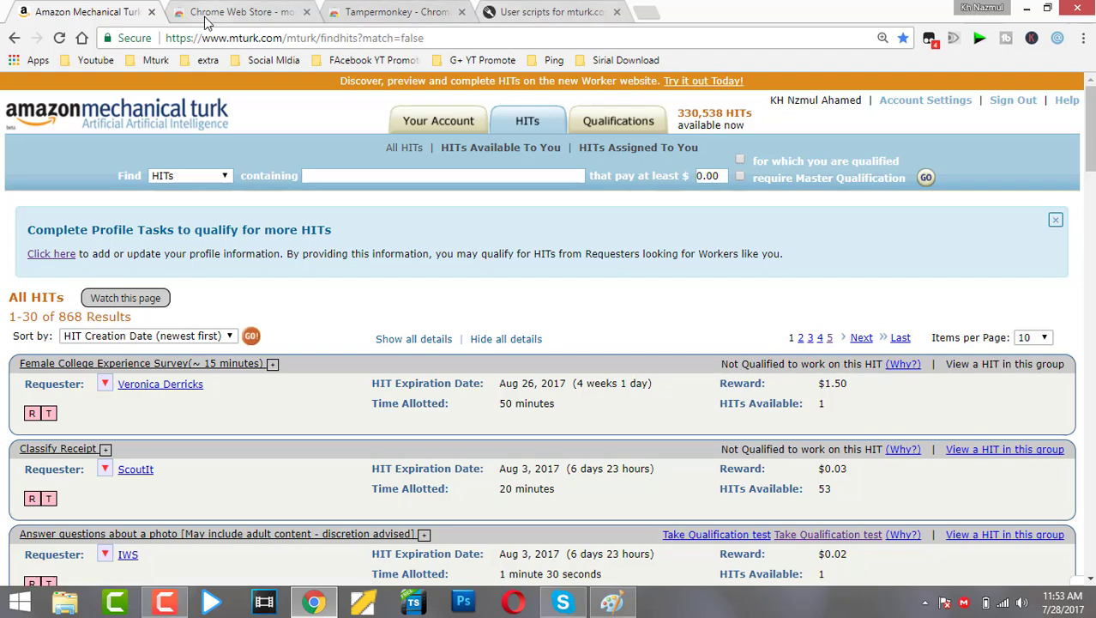
# Load the Mechanical Turk account dashboard, then switch back to the Greasy Fork scripts tab
pyautogui.click(435, 117)
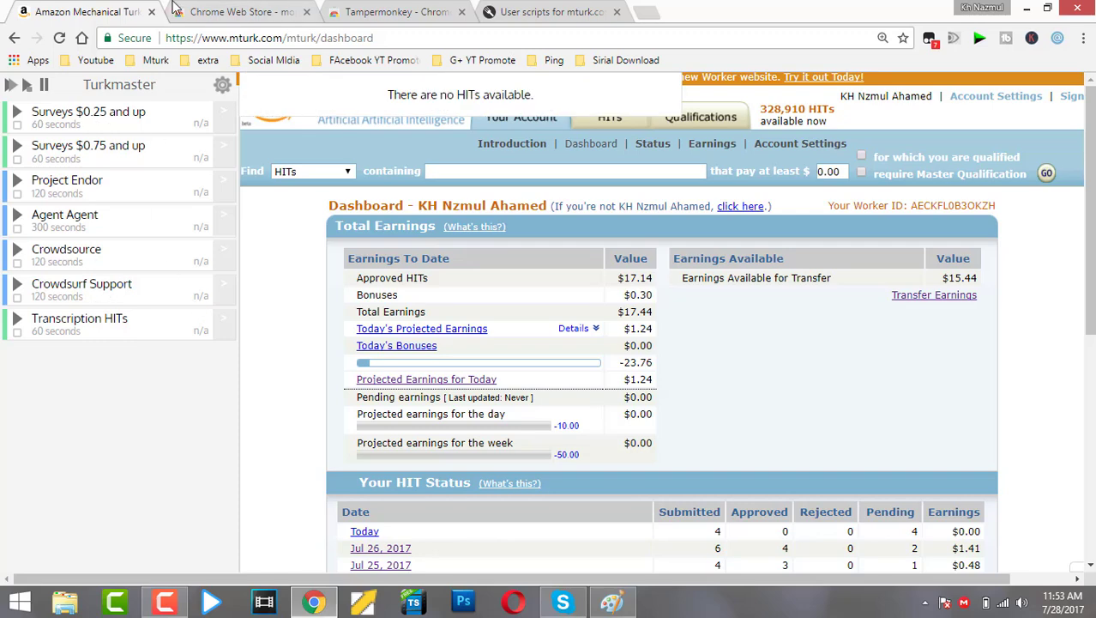
pyautogui.click(566, 12)
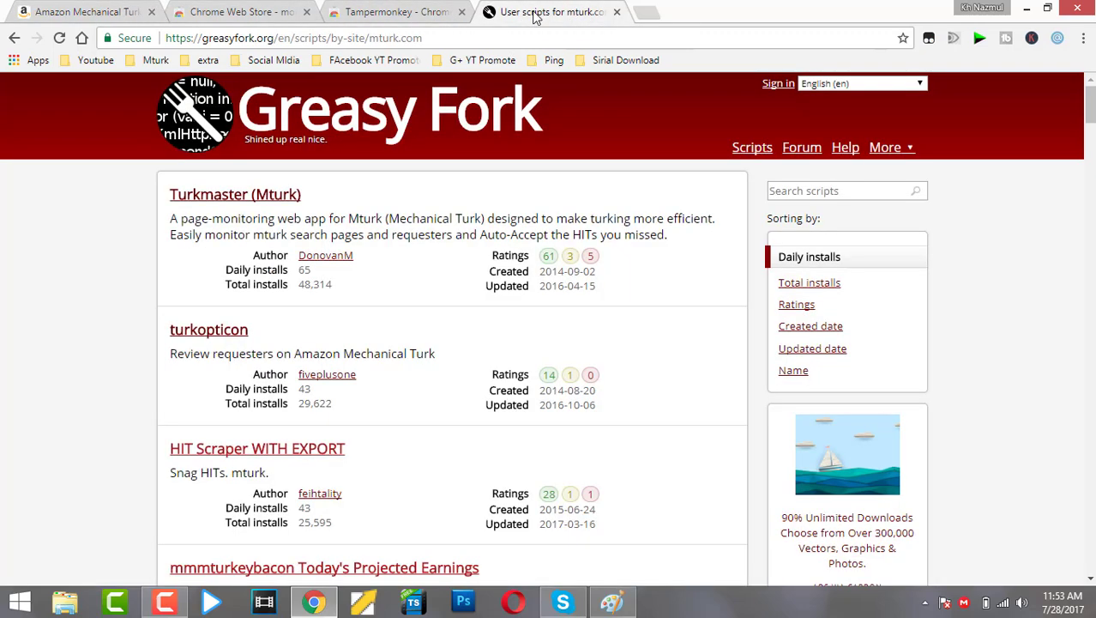
# Open the Turkmaster (Mturk) version 1.4.5 script page on Greasy Fork and read its description
pyautogui.click(261, 204)
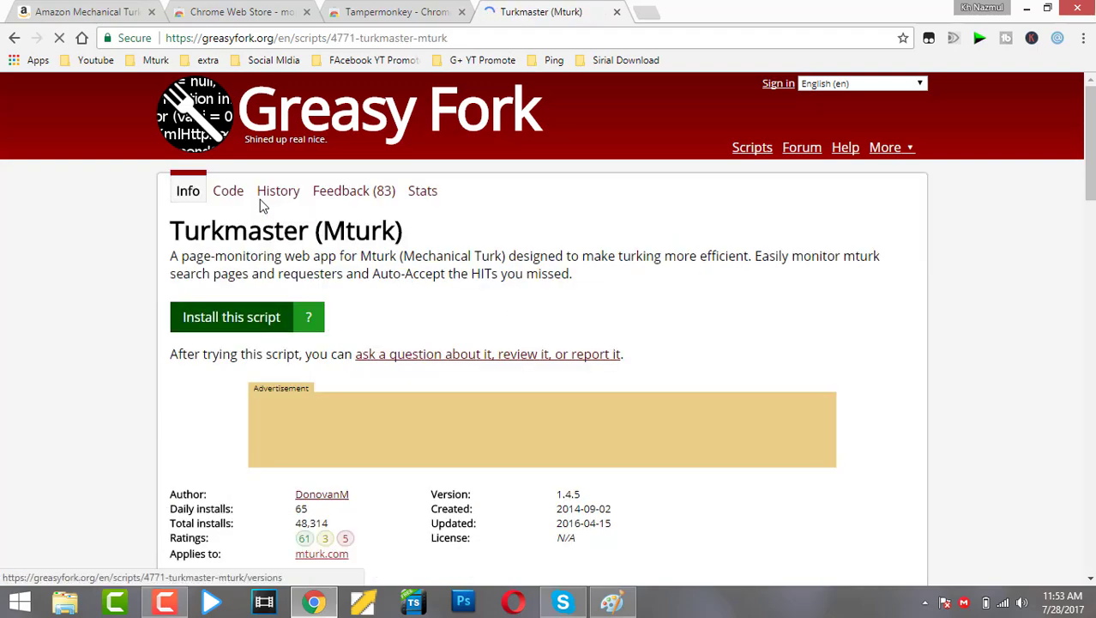
pyautogui.scroll(-10, 206, 328)
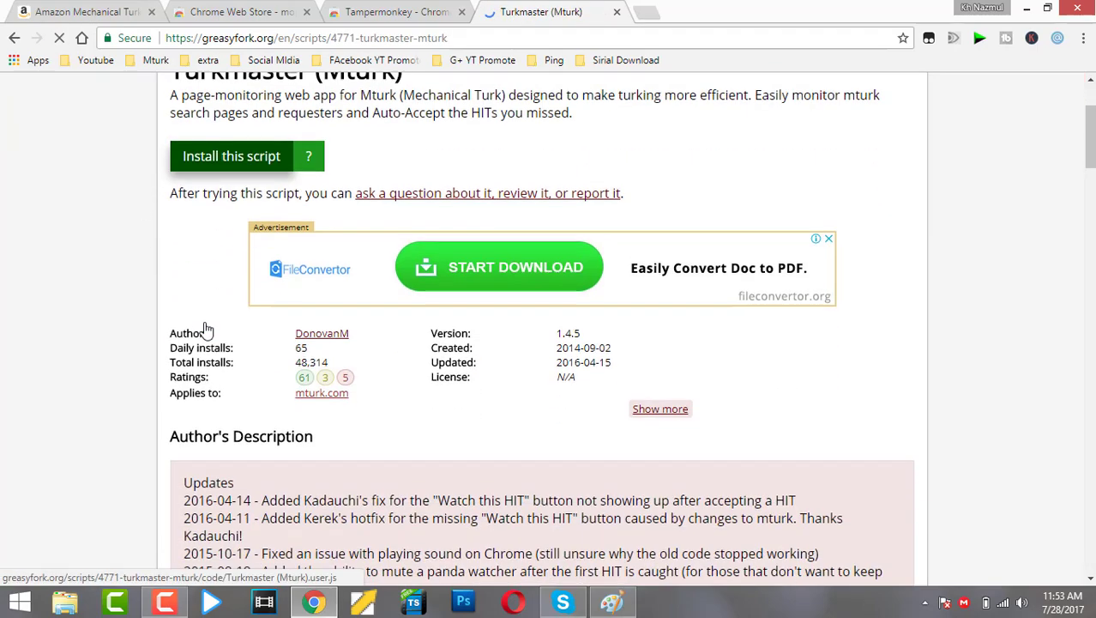
pyautogui.scroll(-3, 305, 116)
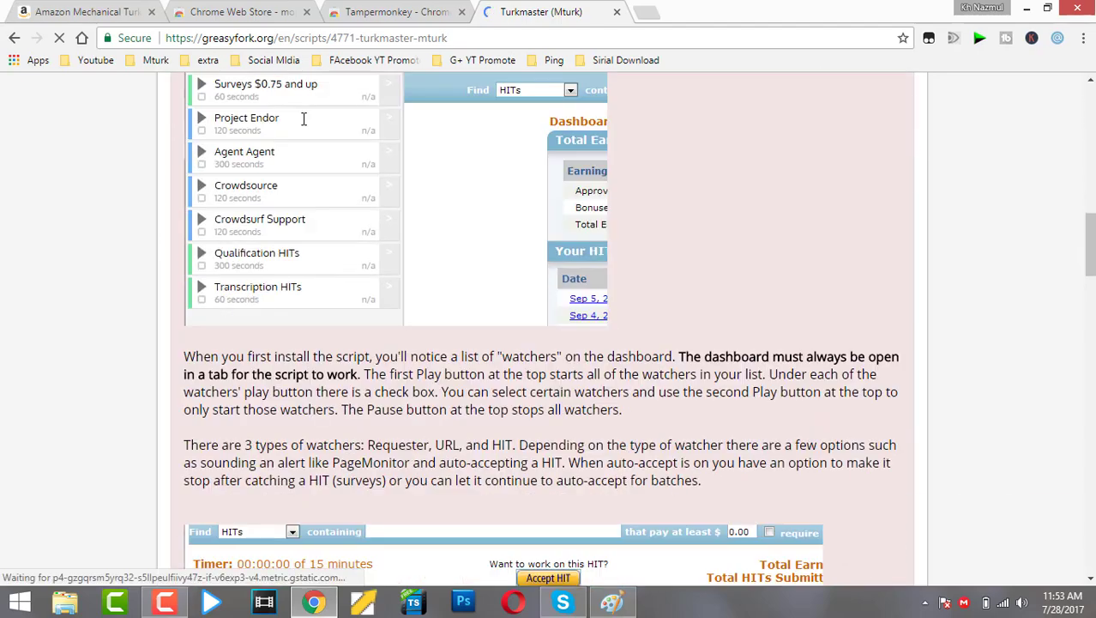
pyautogui.scroll(3, 270, 123)
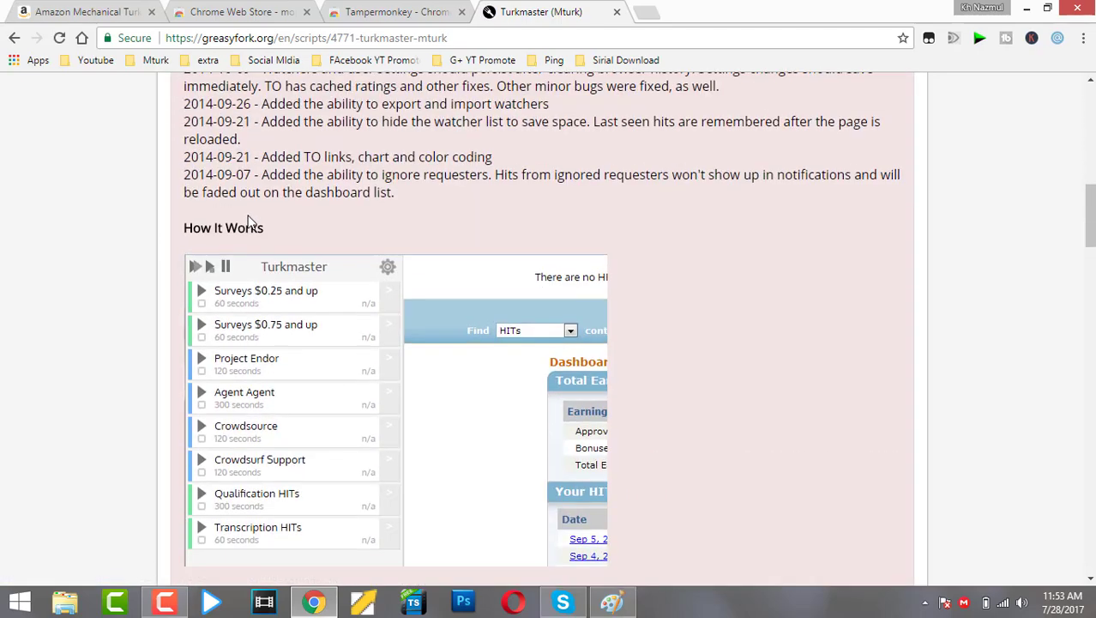
pyautogui.scroll(-12, 253, 223)
pyautogui.scroll(-4, 246, 221)
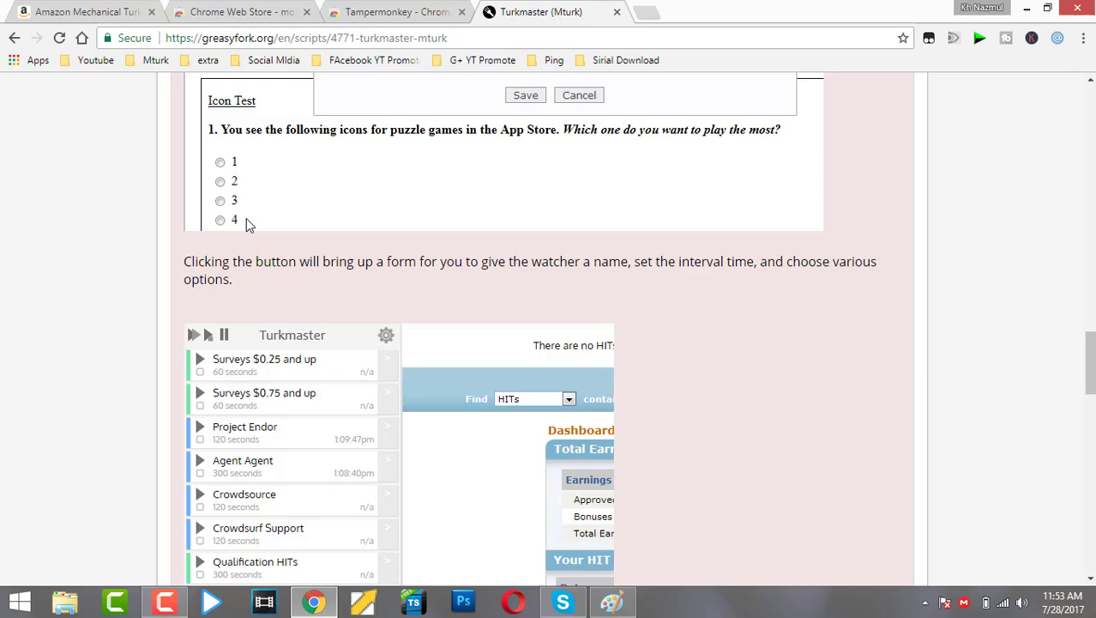
pyautogui.scroll(4, 257, 223)
pyautogui.scroll(-6, 335, 364)
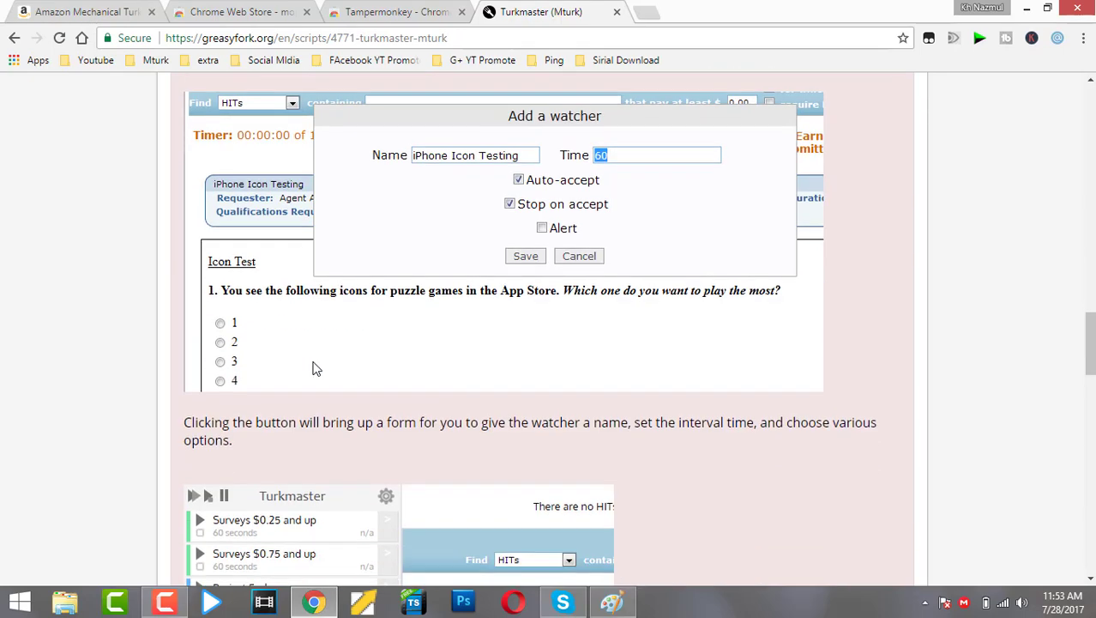
pyautogui.scroll(-7, 289, 341)
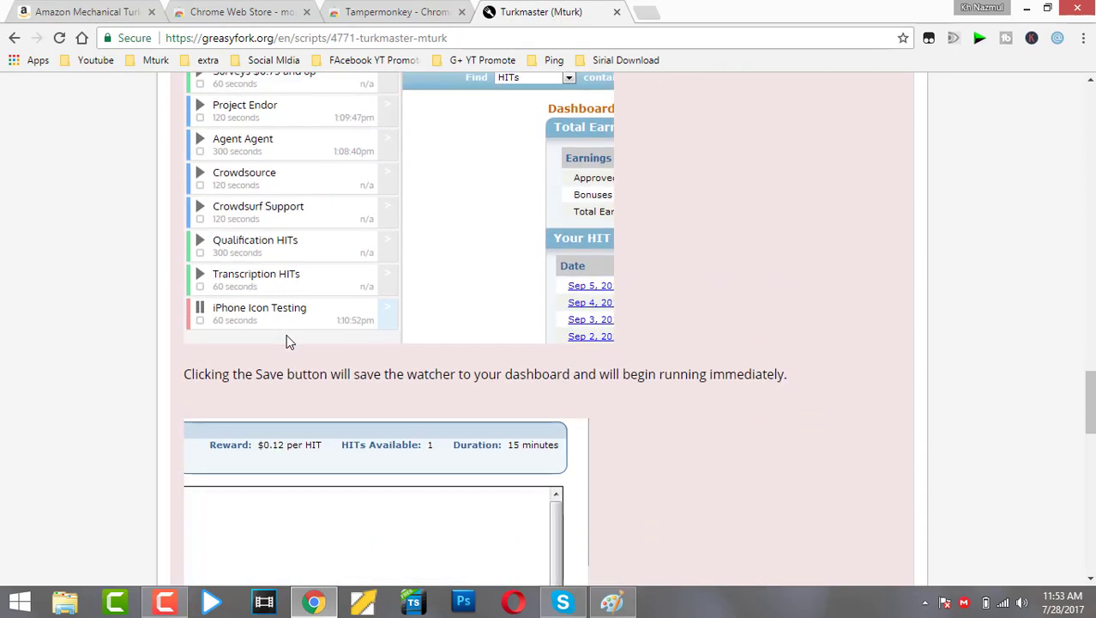
# Read the How It Works section, then return to the Mechanical Turk dashboard with its watcher panel
pyautogui.scroll(2, 289, 342)
pyautogui.scroll(4, 288, 342)
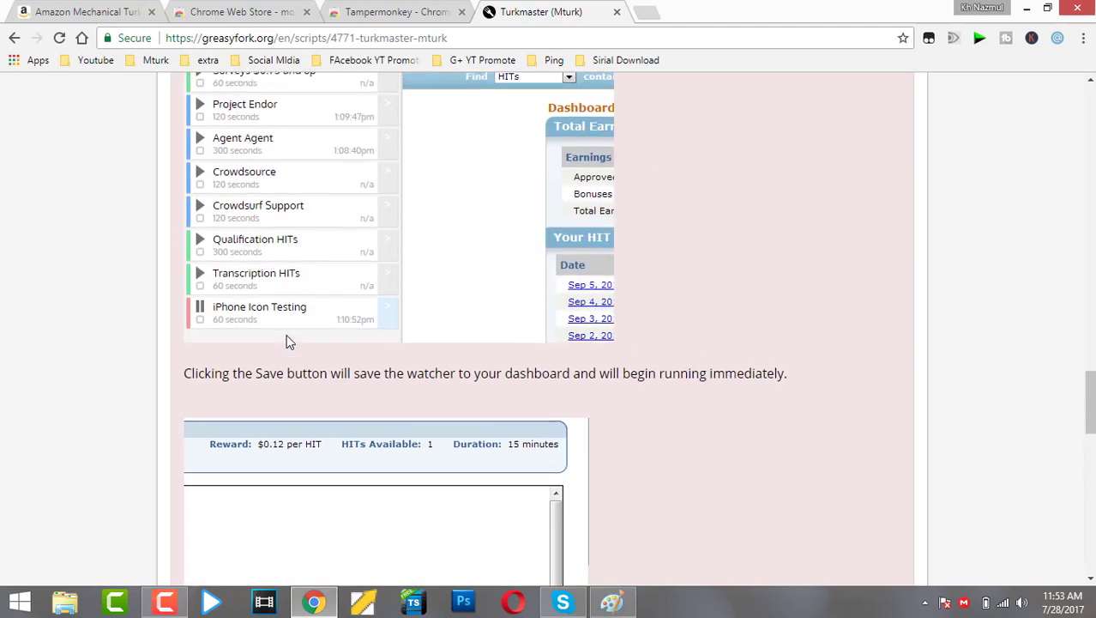
pyautogui.scroll(-15, 276, 317)
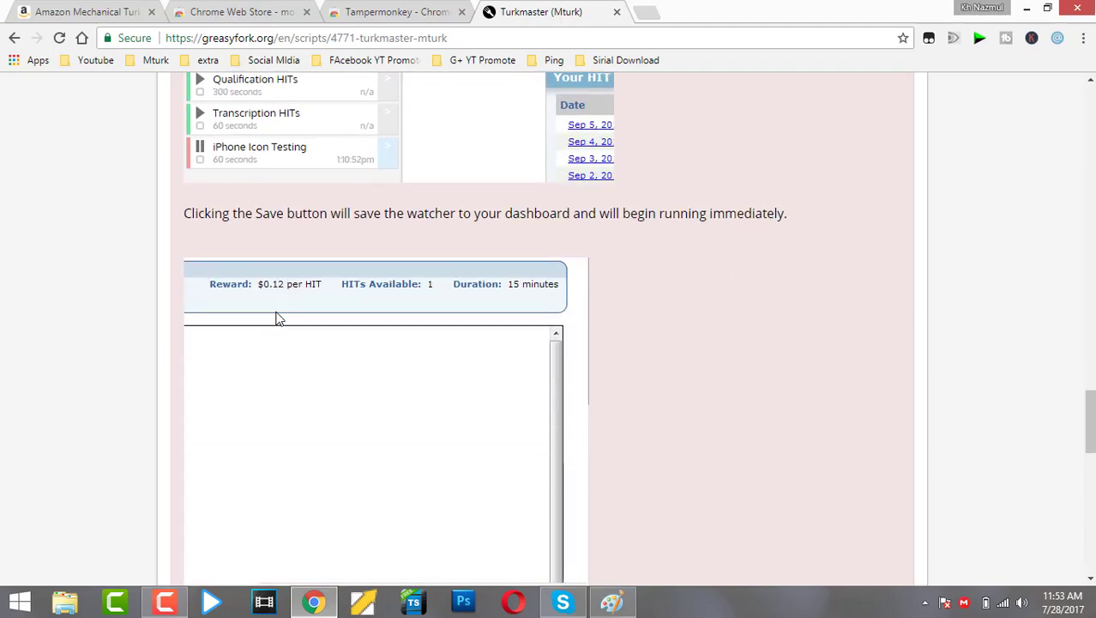
pyautogui.scroll(12, 277, 313)
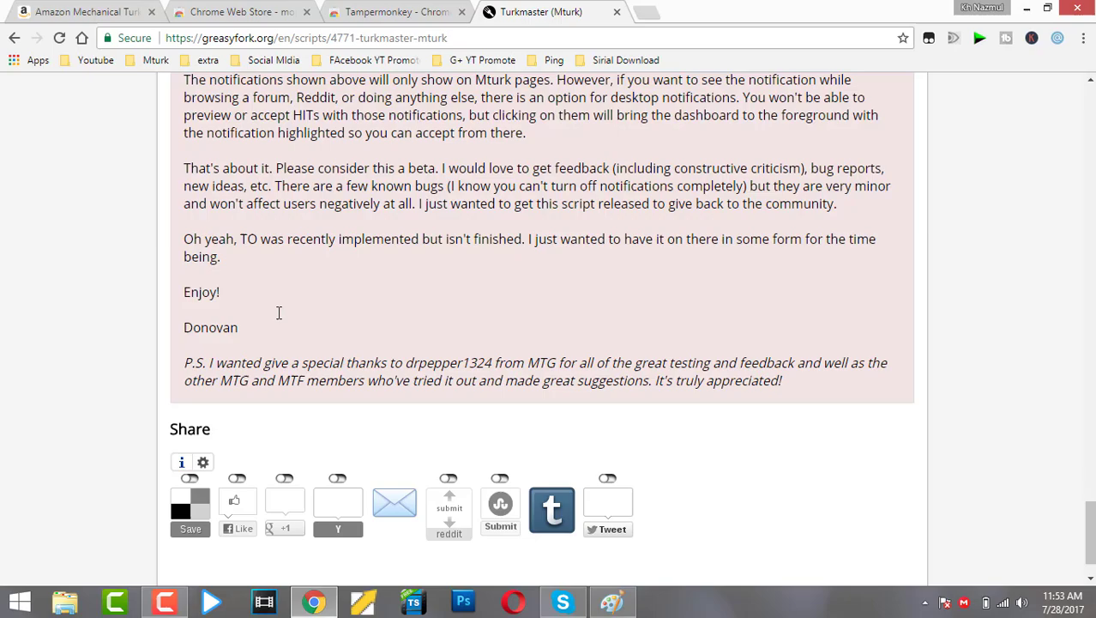
pyautogui.scroll(15, 277, 319)
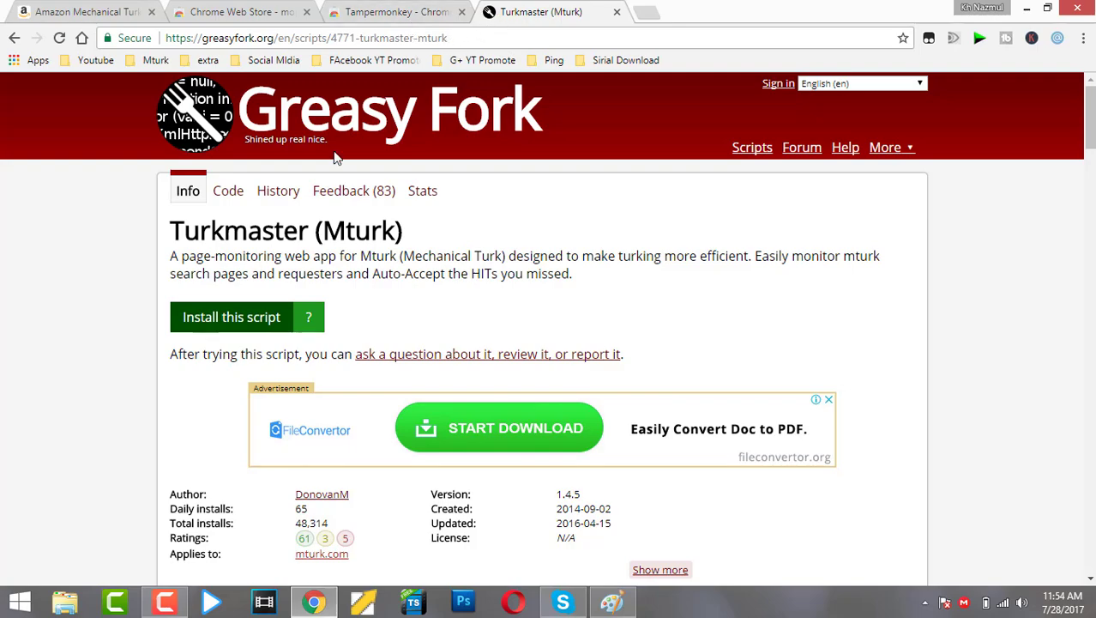
pyautogui.scroll(-8, 289, 272)
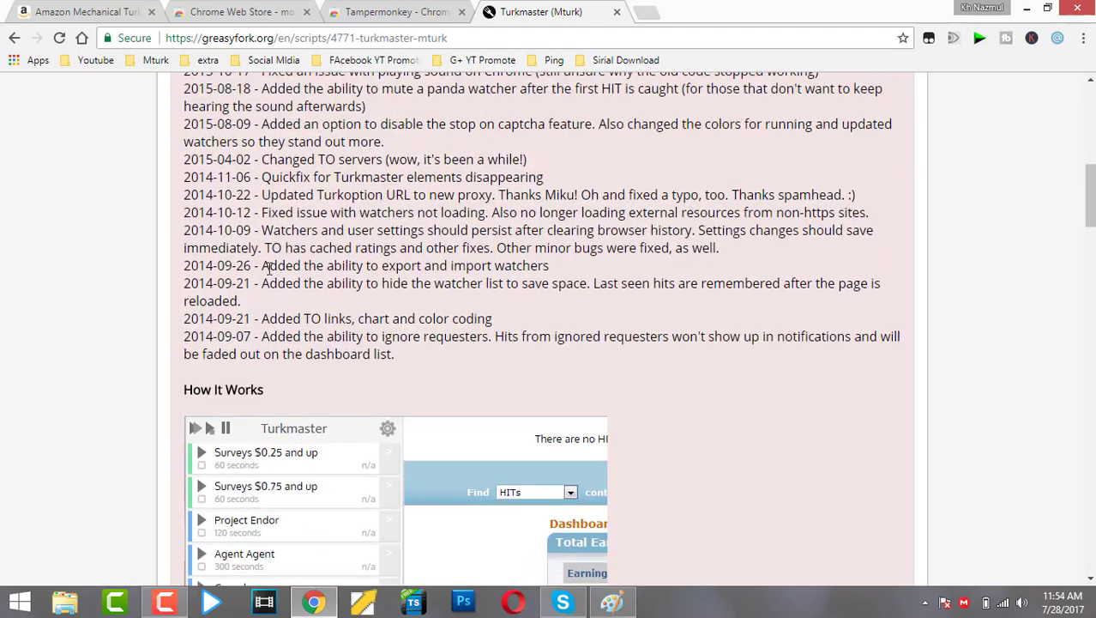
pyautogui.scroll(8, 268, 268)
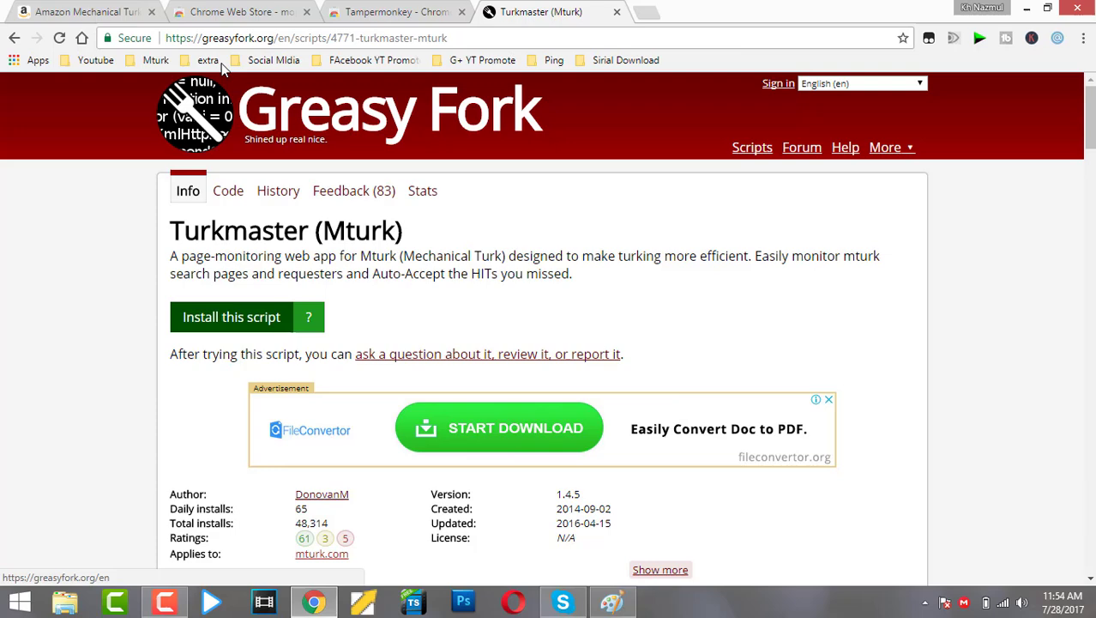
pyautogui.click(103, 11)
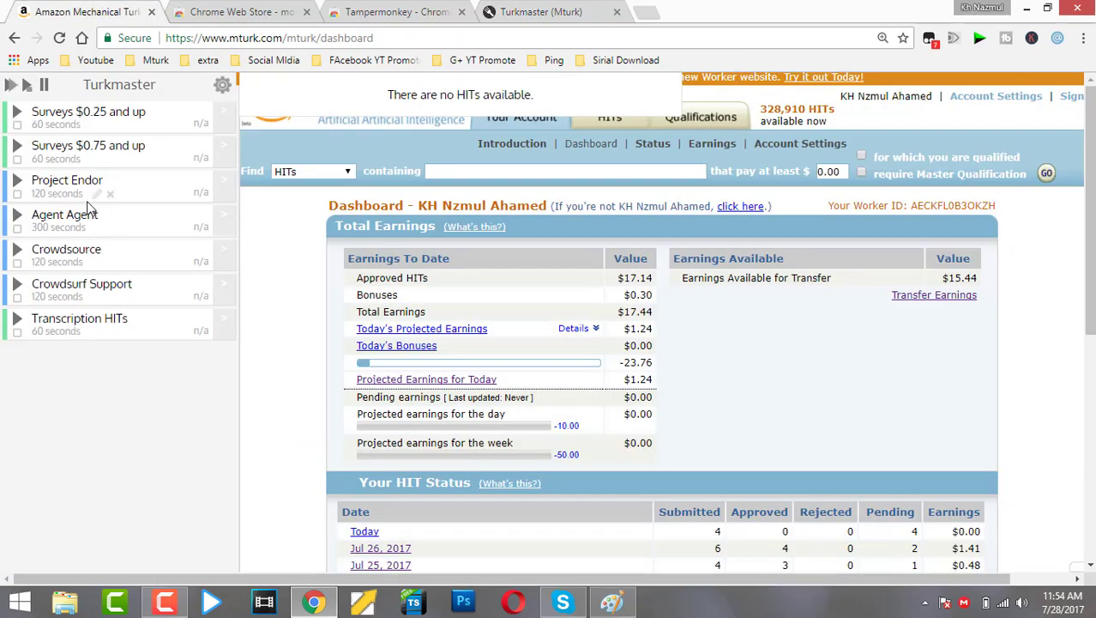